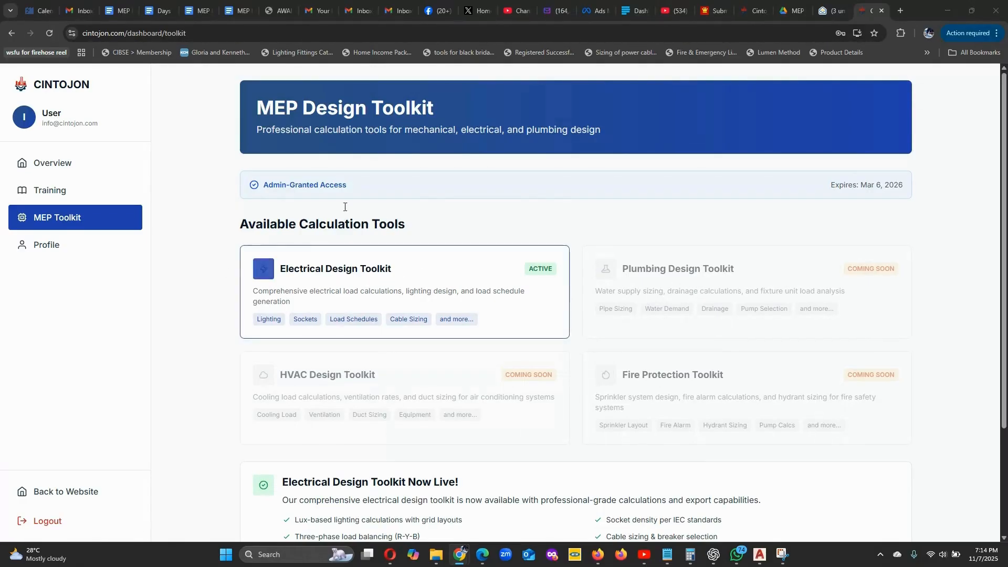
# - Open the Electrical Design Toolkit and review the circuit labeling prefixes in its settings
pyautogui.click(418, 273)
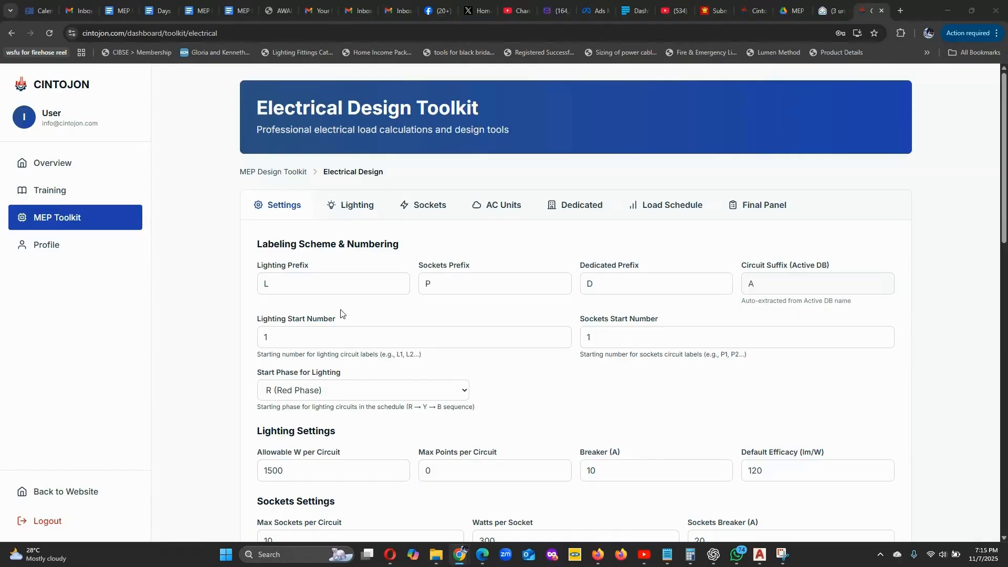
pyautogui.scroll(-2, 362, 328)
pyautogui.scroll(2, 389, 335)
pyautogui.click(600, 285)
pyautogui.doubleClick(601, 285)
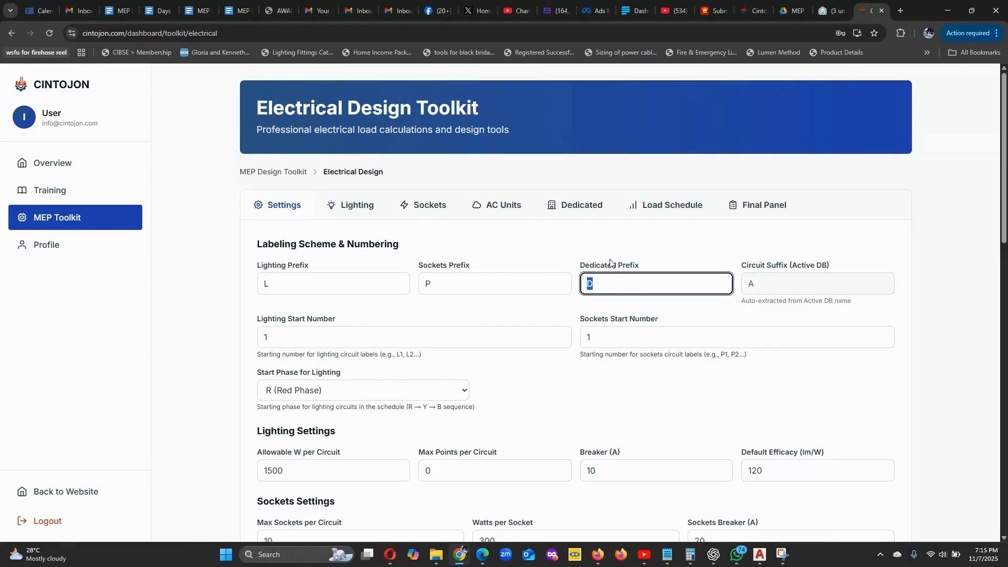
pyautogui.click(585, 246)
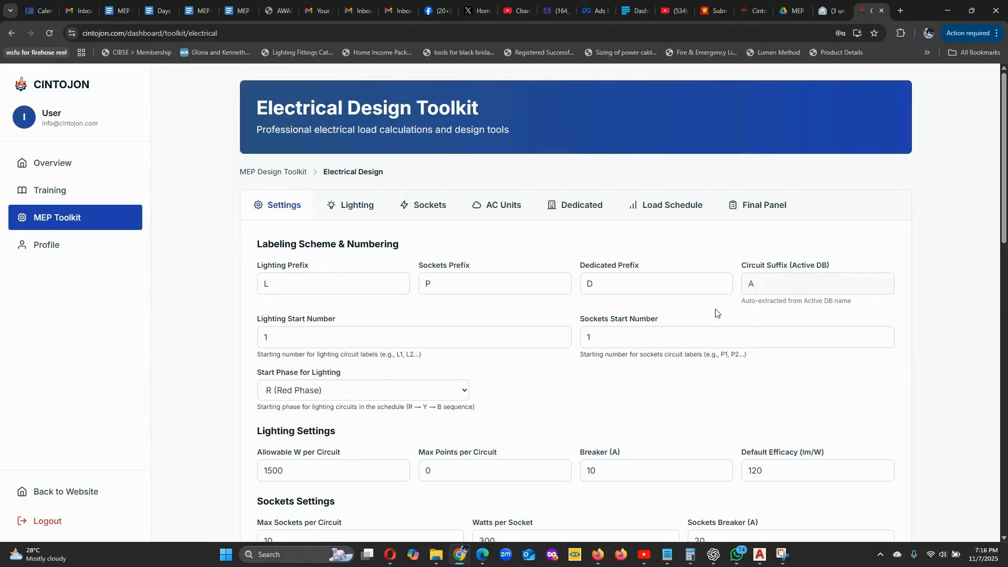
# - Choose R (Red Phase) as the start phase for lighting circuits in the labeling scheme
pyautogui.scroll(-3, 481, 417)
pyautogui.scroll(-7, 477, 409)
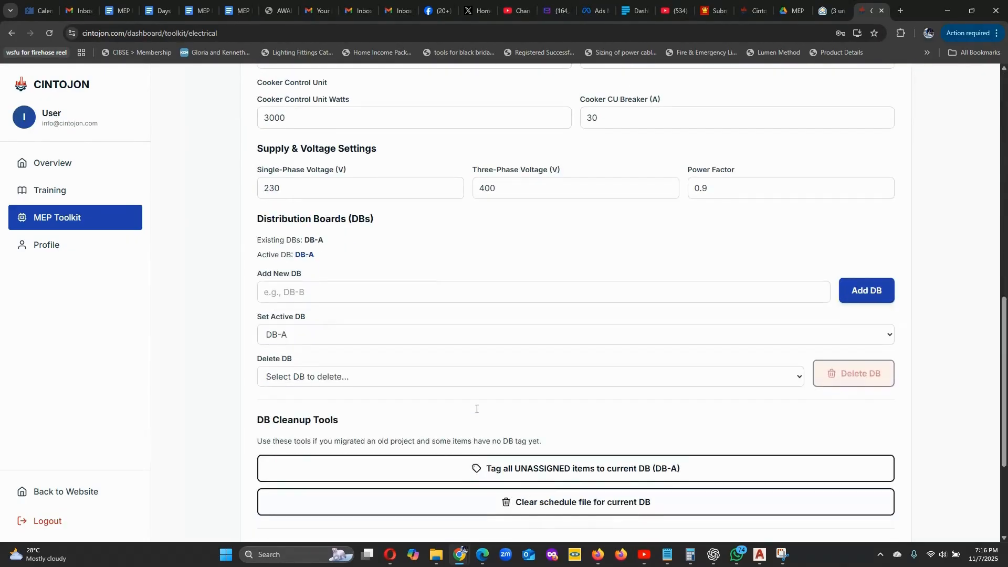
pyautogui.scroll(8, 266, 319)
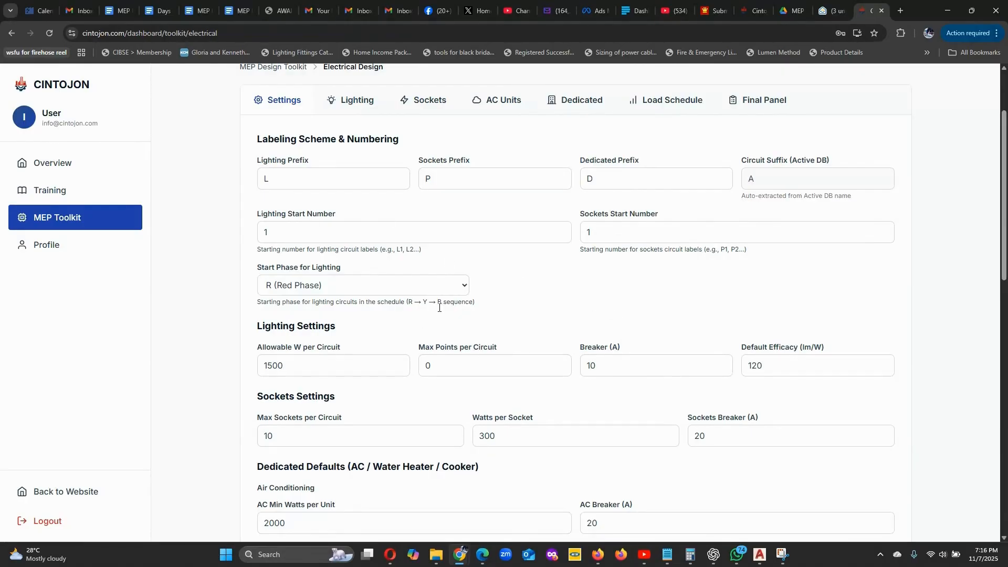
pyautogui.scroll(-1, 439, 307)
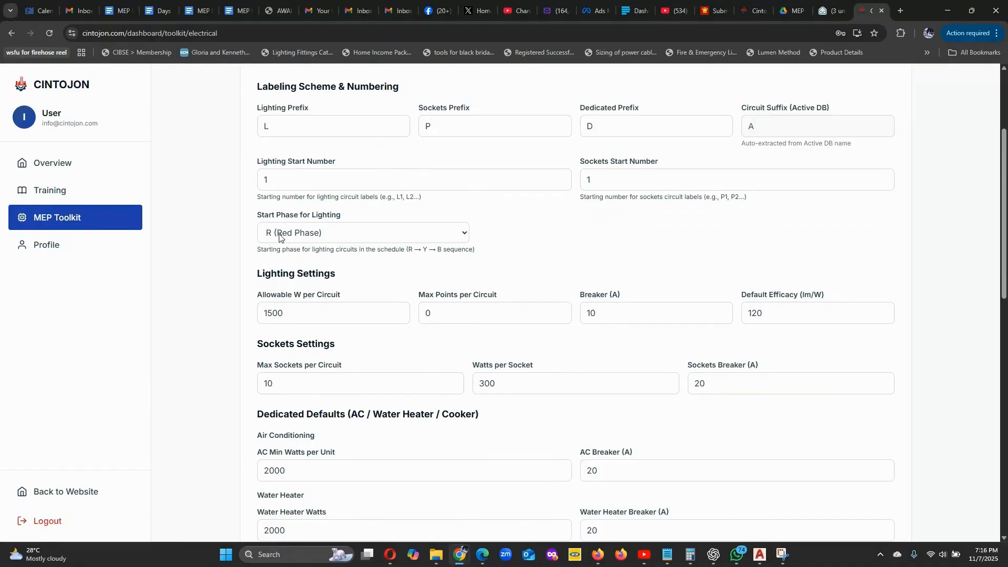
pyautogui.click(460, 233)
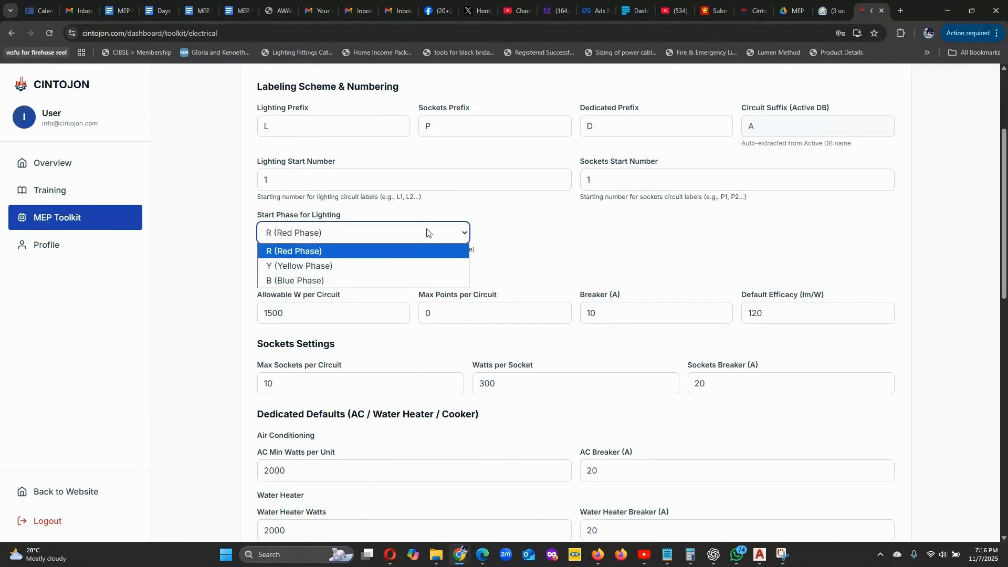
pyautogui.click(424, 251)
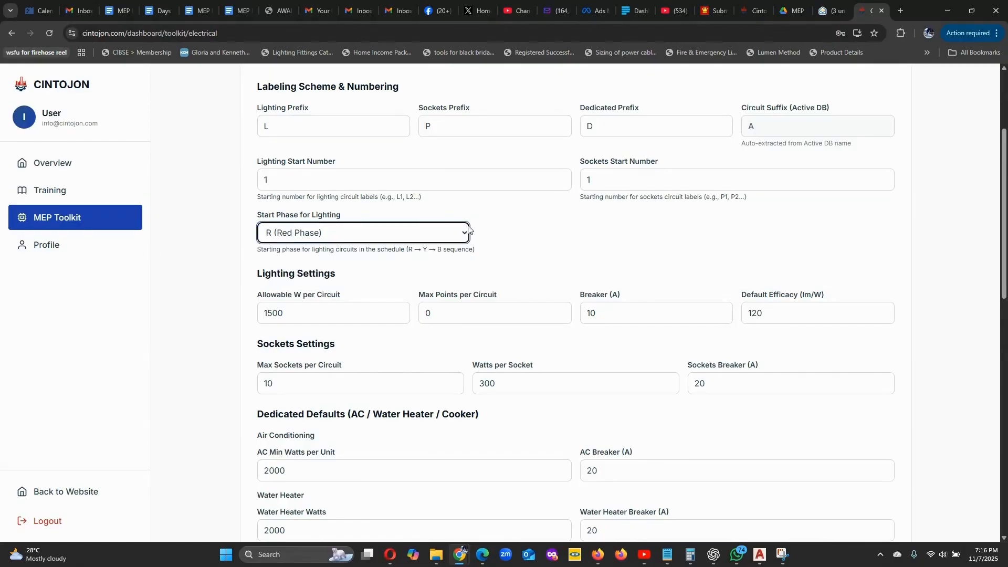
pyautogui.scroll(-1, 497, 251)
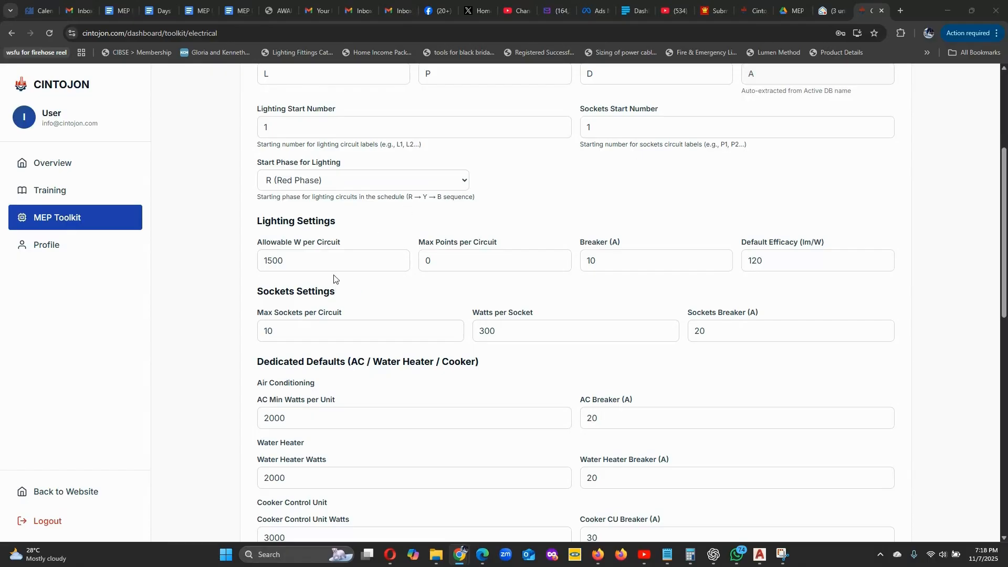
pyautogui.click(350, 261)
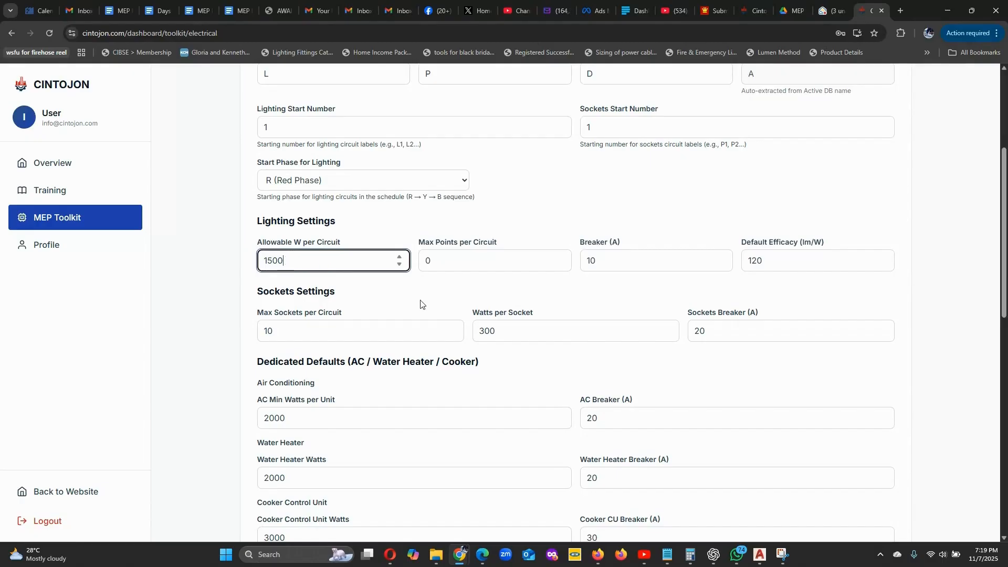
pyautogui.click(434, 295)
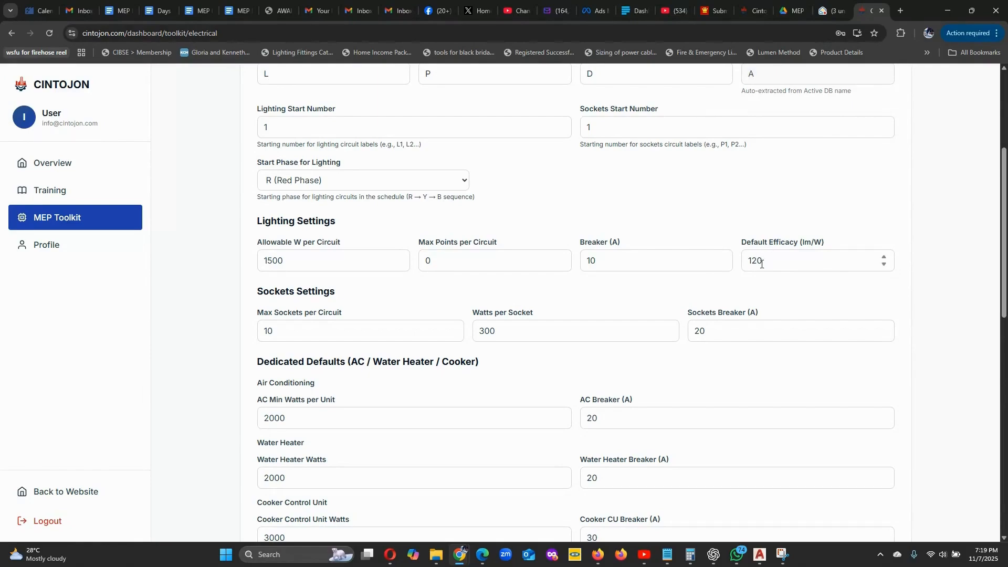
# - Set the sockets breaker rating to 30 A in the sockets settings
pyautogui.scroll(-1, 294, 313)
pyautogui.scroll(-1, 295, 311)
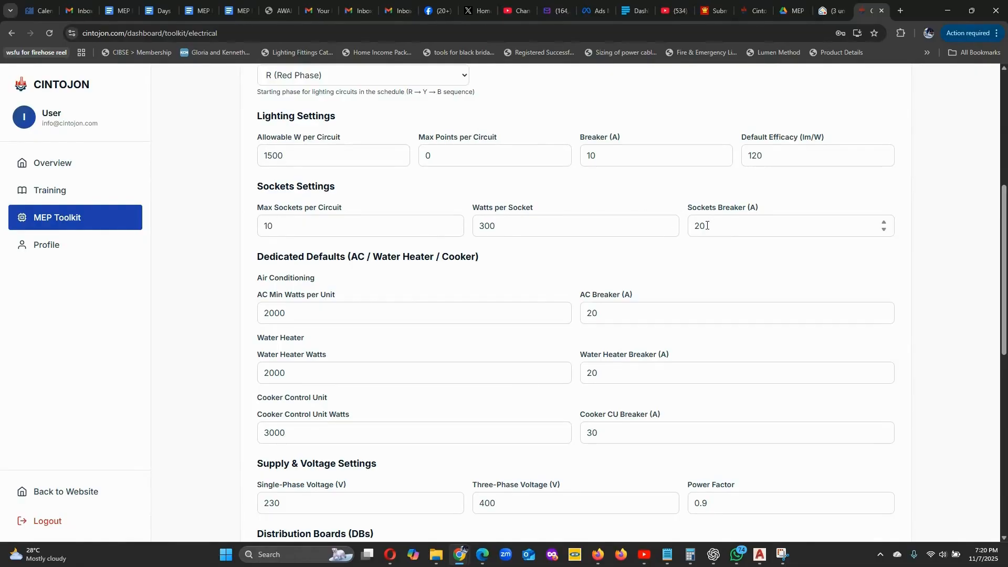
pyautogui.moveTo(707, 225); pyautogui.dragTo(693, 226)
pyautogui.write('30')
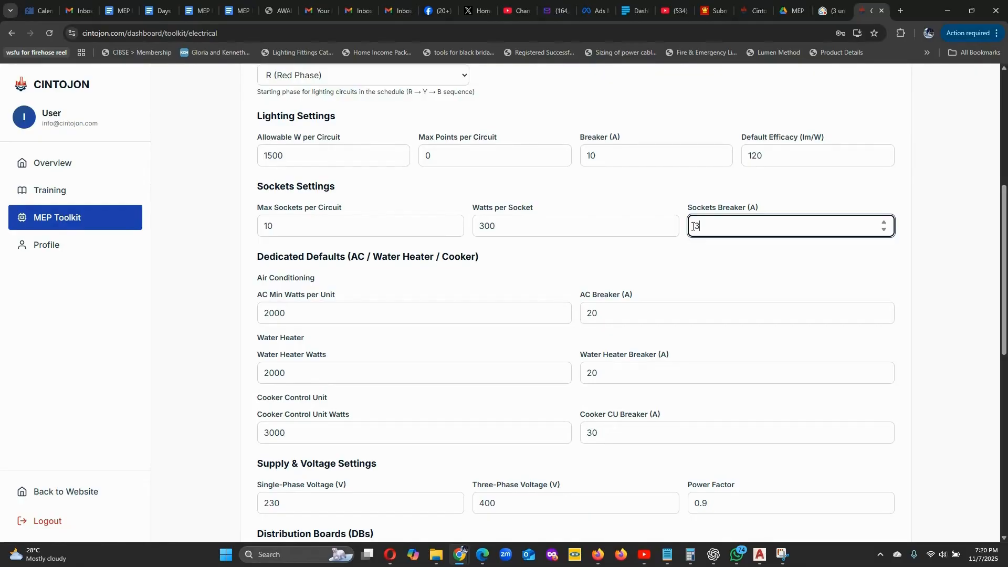
pyautogui.click(696, 270)
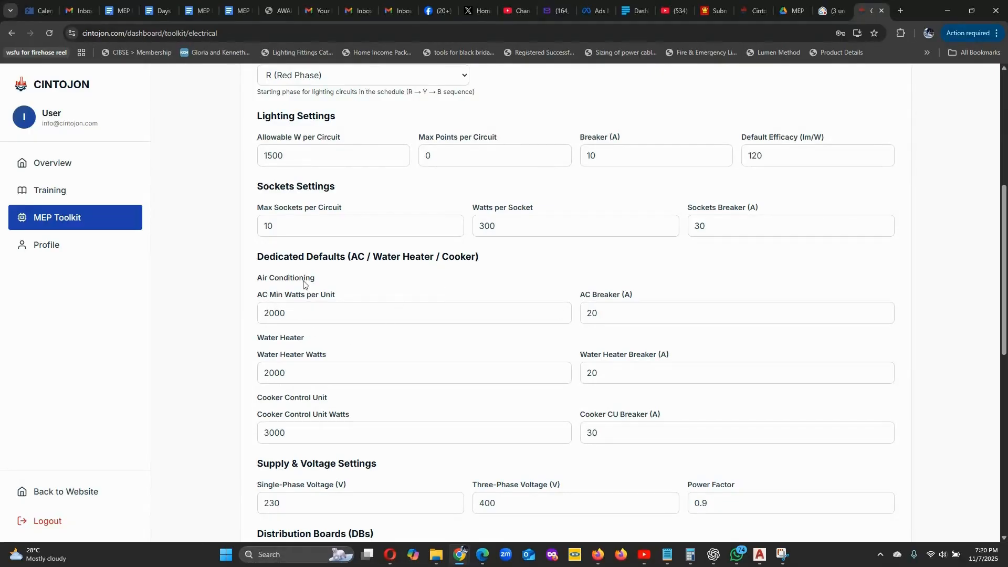
# - Set the power factor to 0.8 in the supply and voltage settings
pyautogui.scroll(-1, 386, 290)
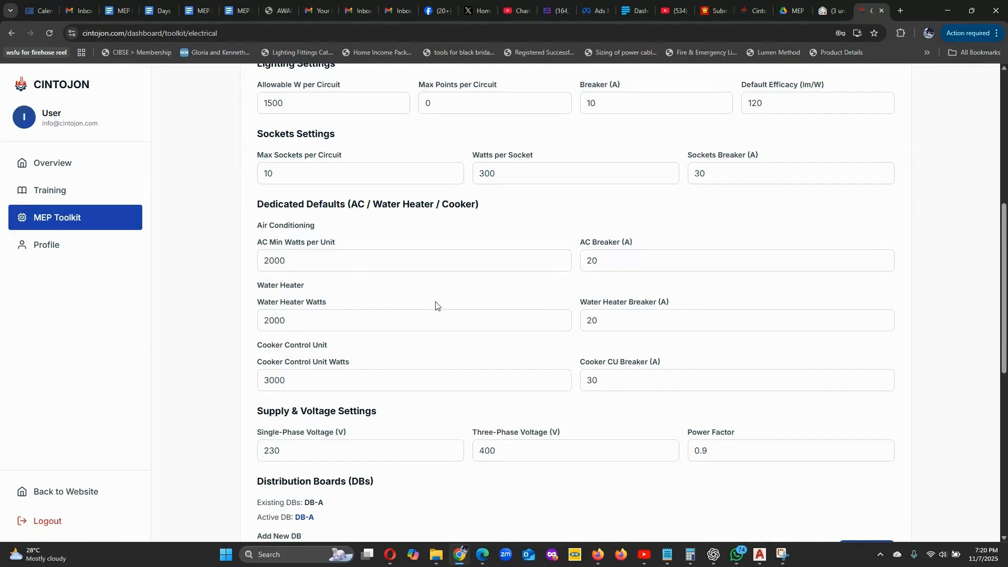
pyautogui.scroll(-1, 376, 300)
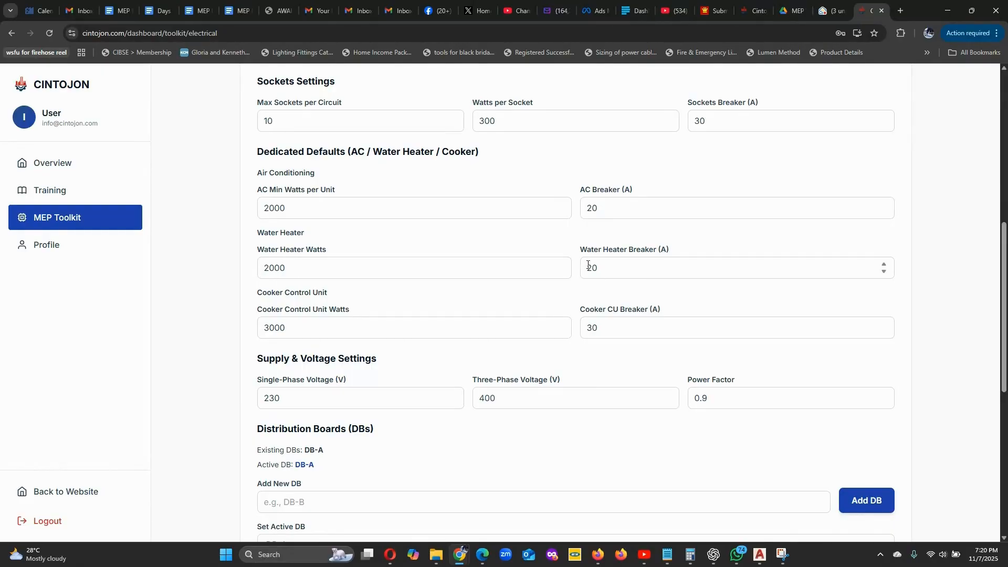
pyautogui.scroll(-1, 343, 324)
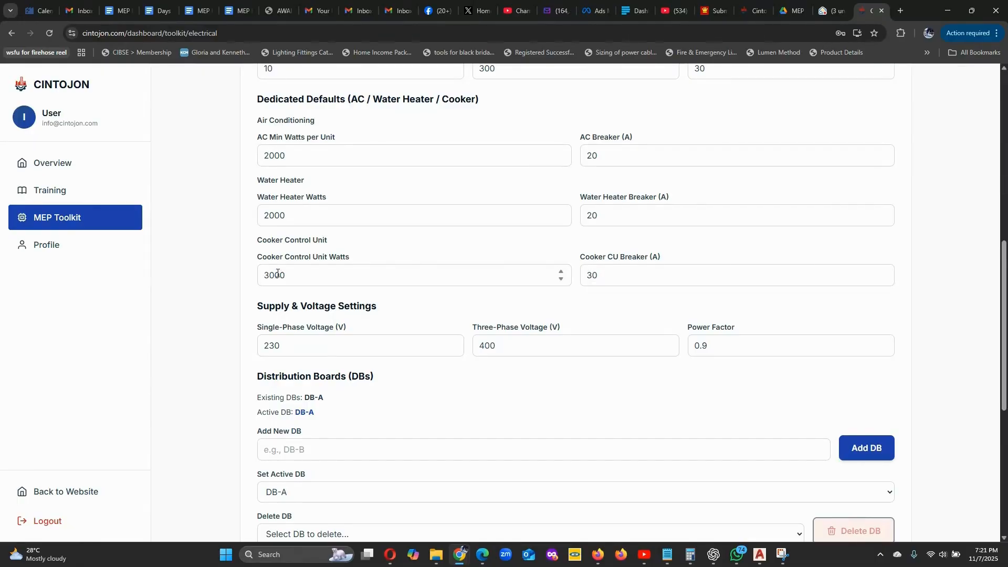
pyautogui.scroll(-1, 357, 299)
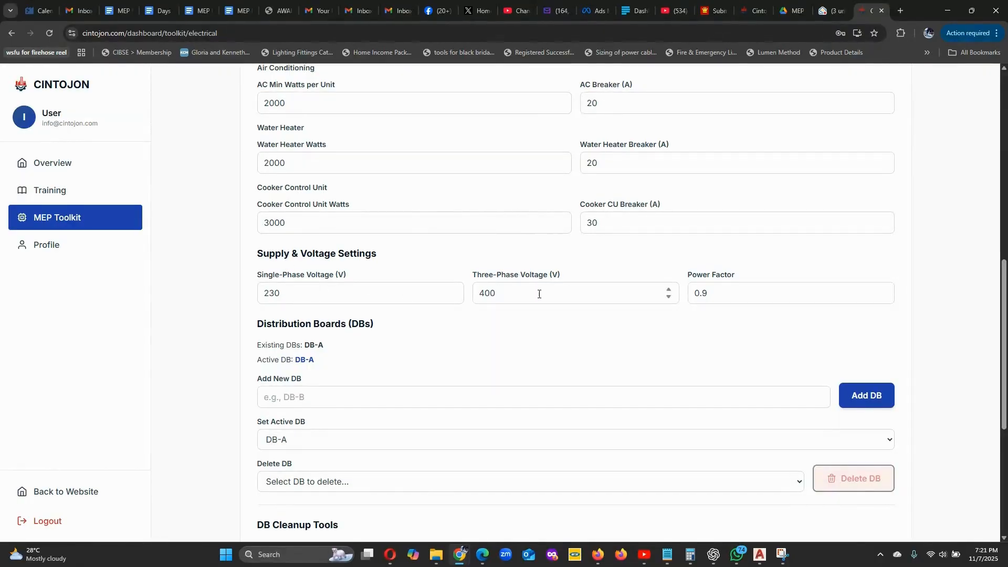
pyautogui.click(708, 298)
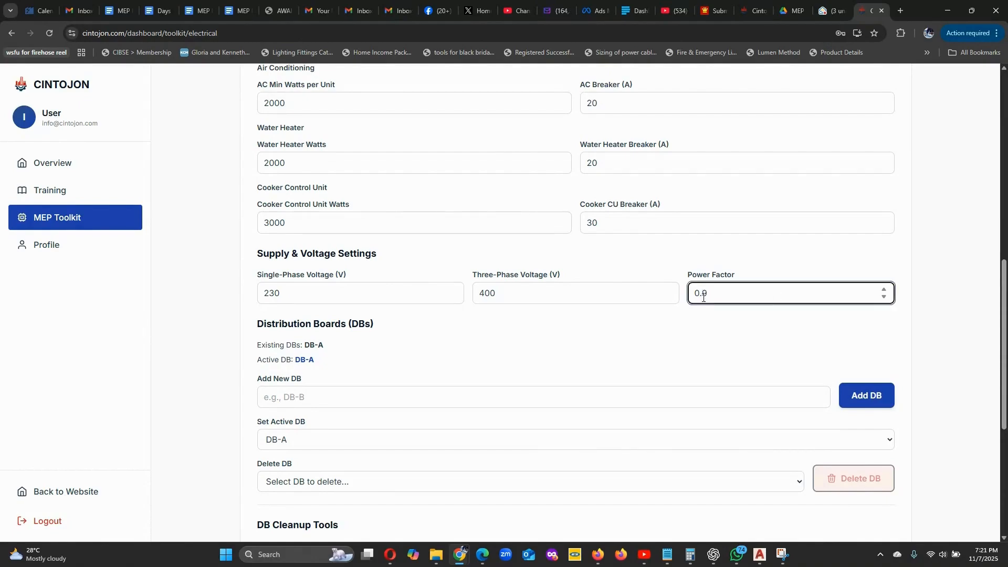
pyautogui.write('8')
pyautogui.click(723, 318)
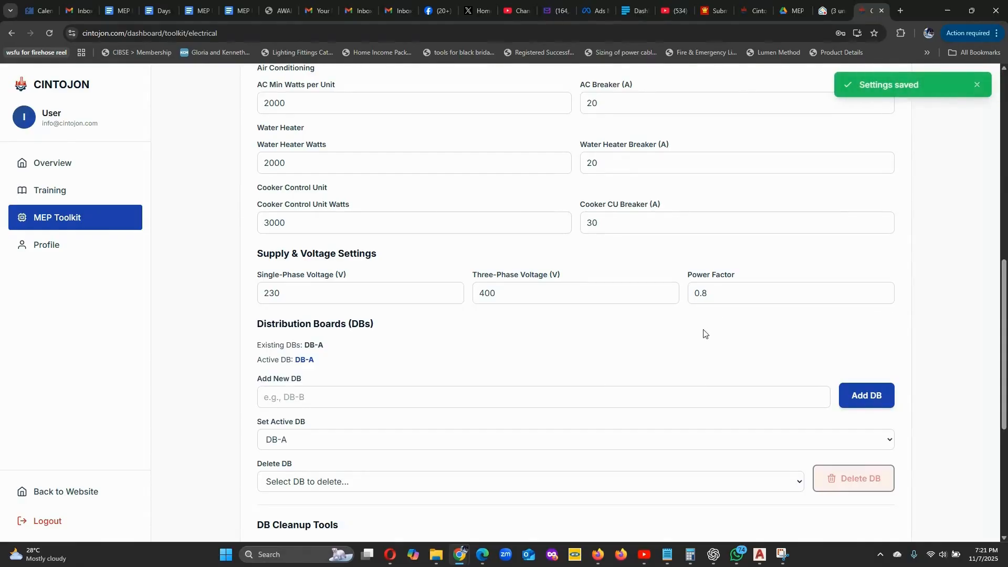
# - Examine the distribution board settings, the selectable active boards, and the circuit suffix derived from the active board
pyautogui.scroll(-1, 702, 335)
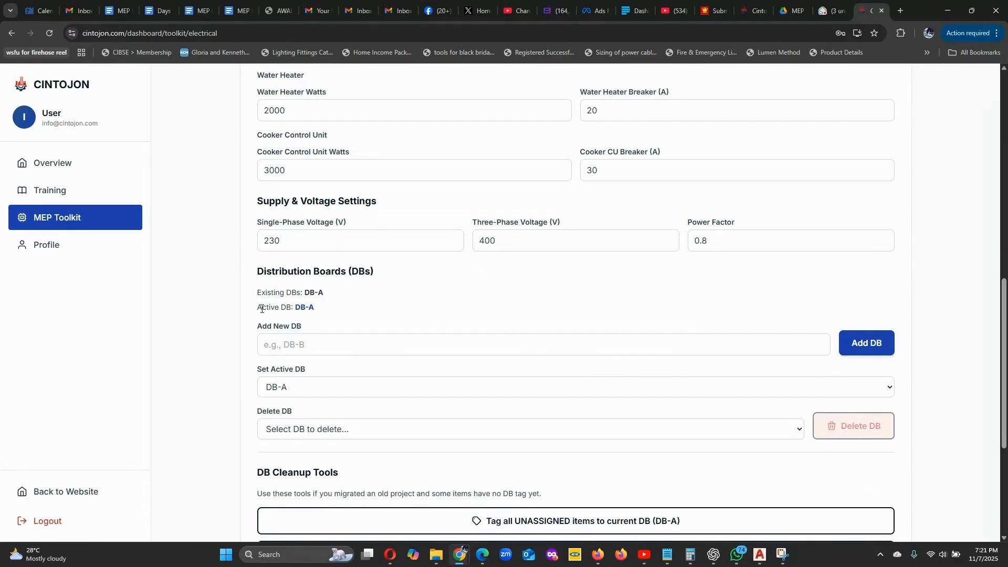
pyautogui.scroll(10, 463, 287)
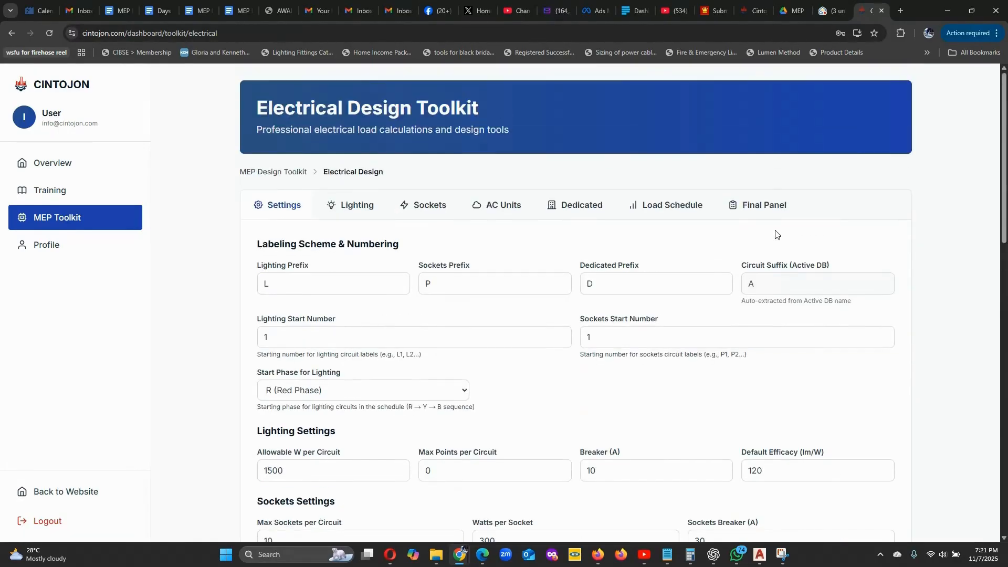
pyautogui.scroll(-10, 765, 286)
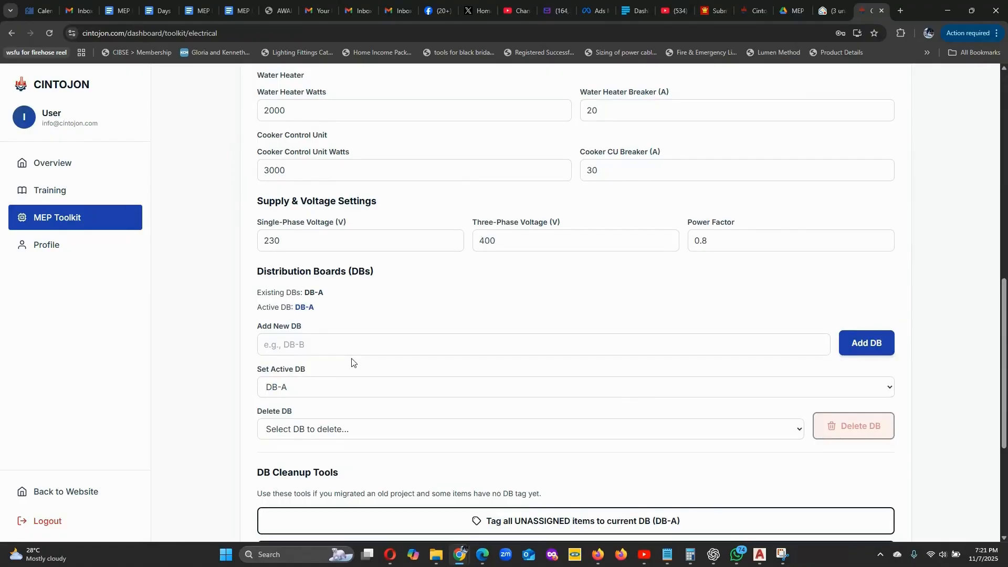
pyautogui.scroll(-1, 352, 362)
pyautogui.click(883, 337)
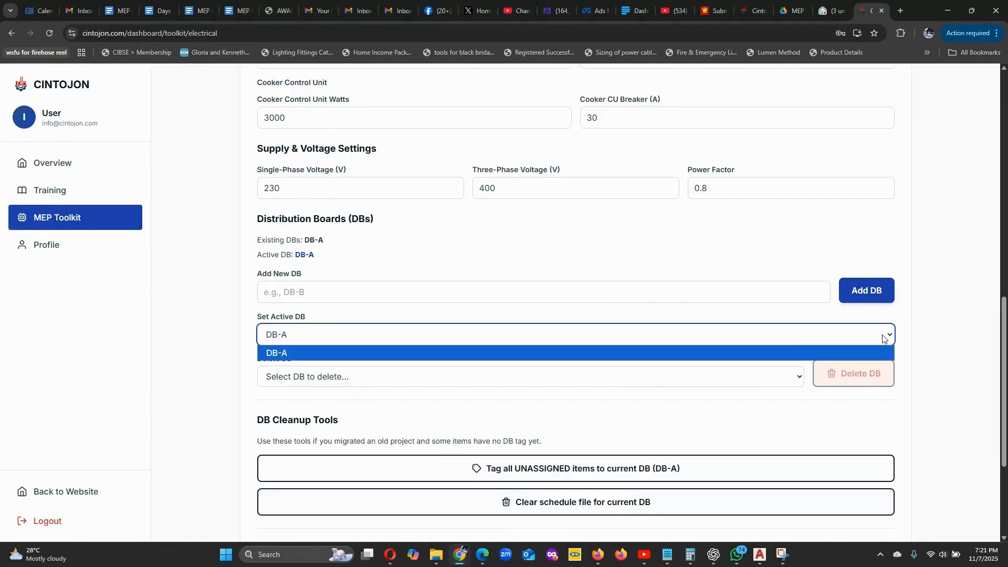
pyautogui.click(663, 313)
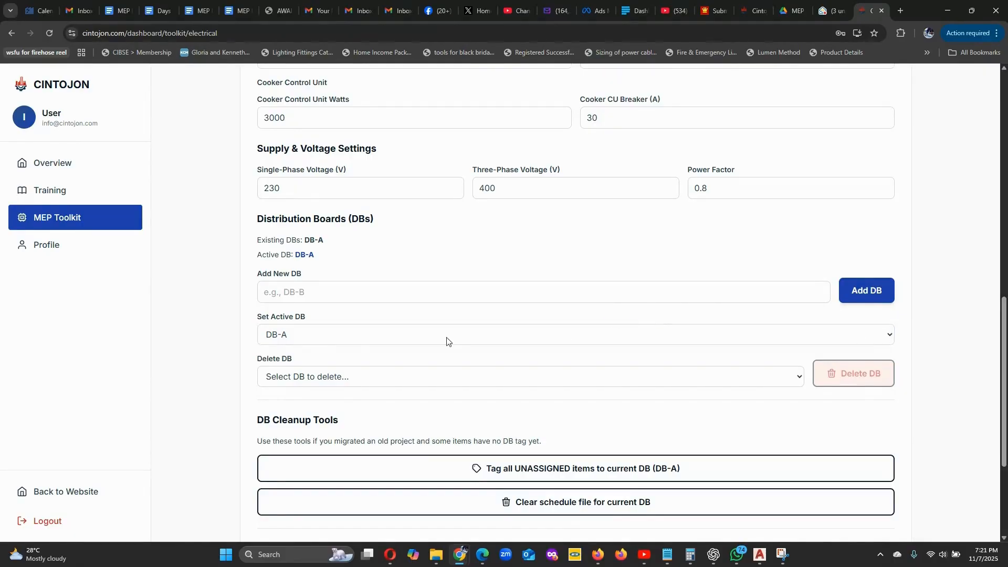
pyautogui.click(284, 340)
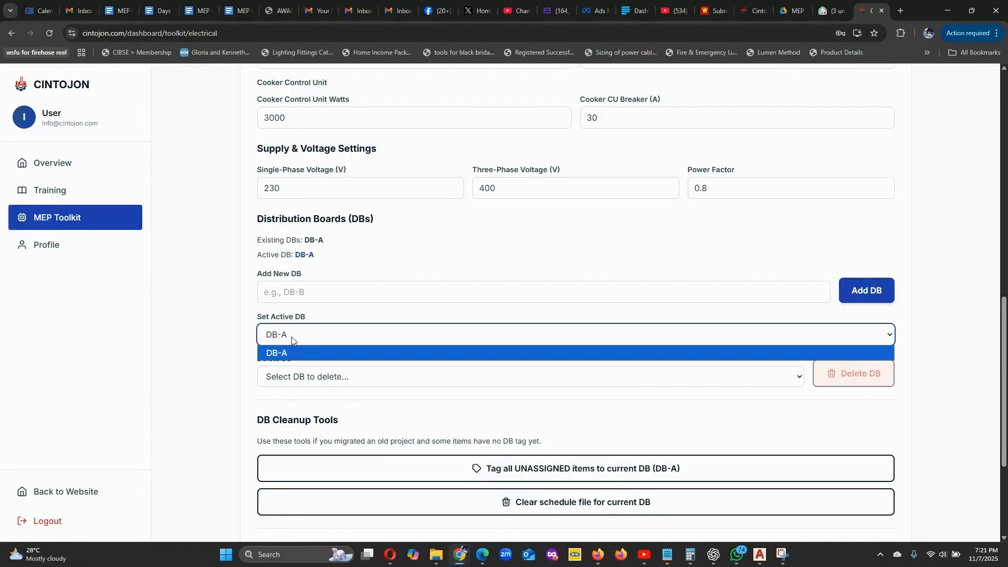
pyautogui.click(312, 291)
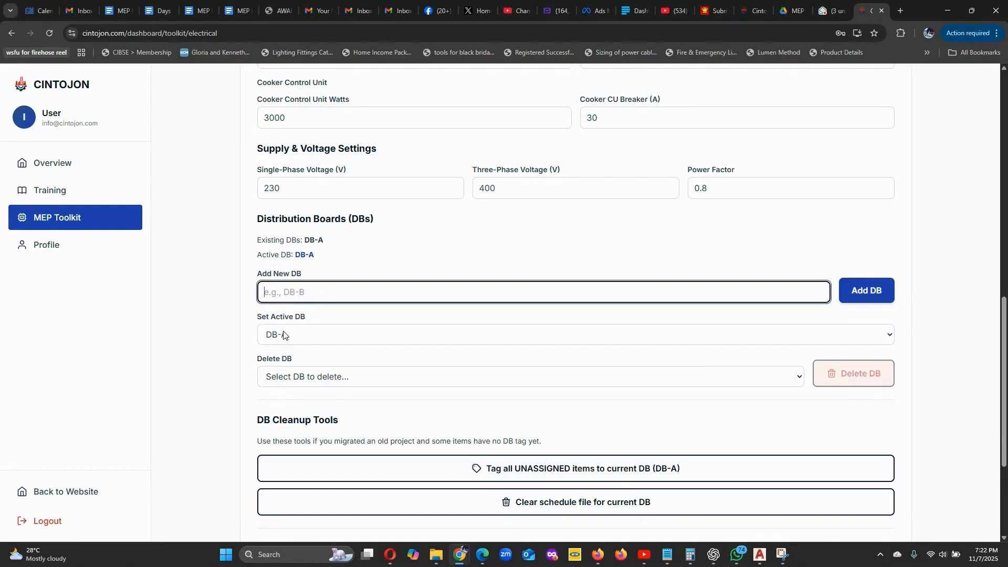
pyautogui.scroll(7, 821, 191)
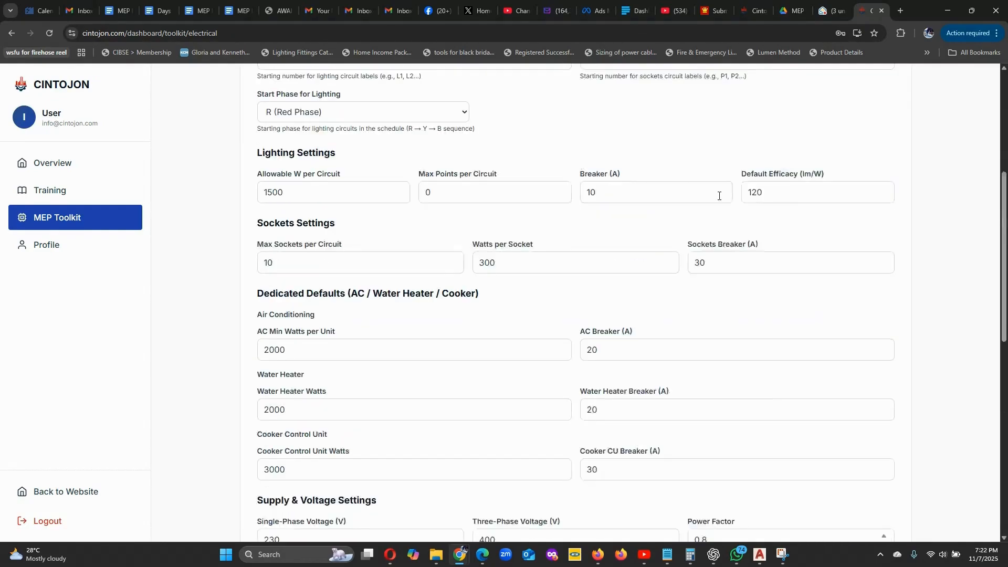
pyautogui.scroll(6, 719, 196)
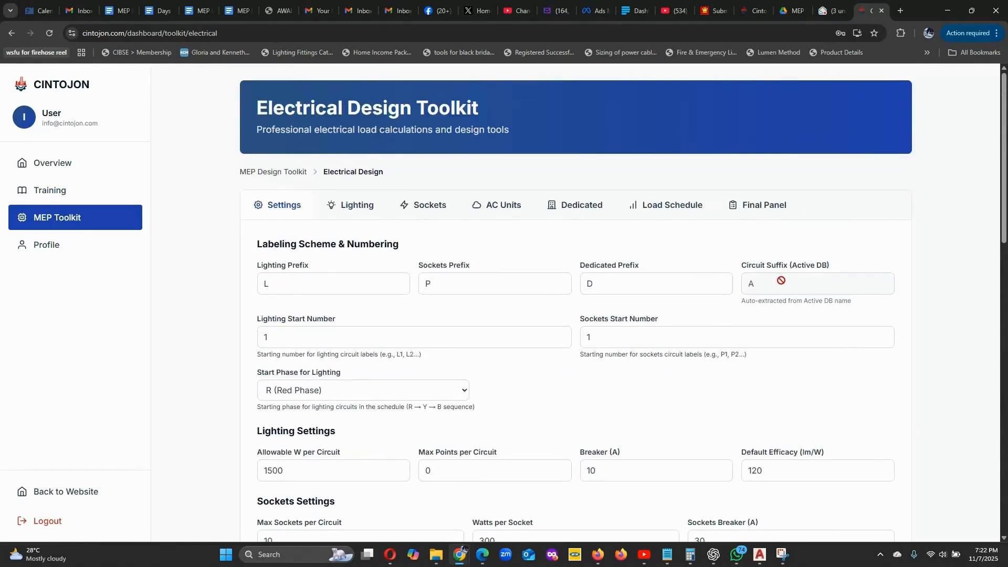
pyautogui.scroll(-12, 770, 282)
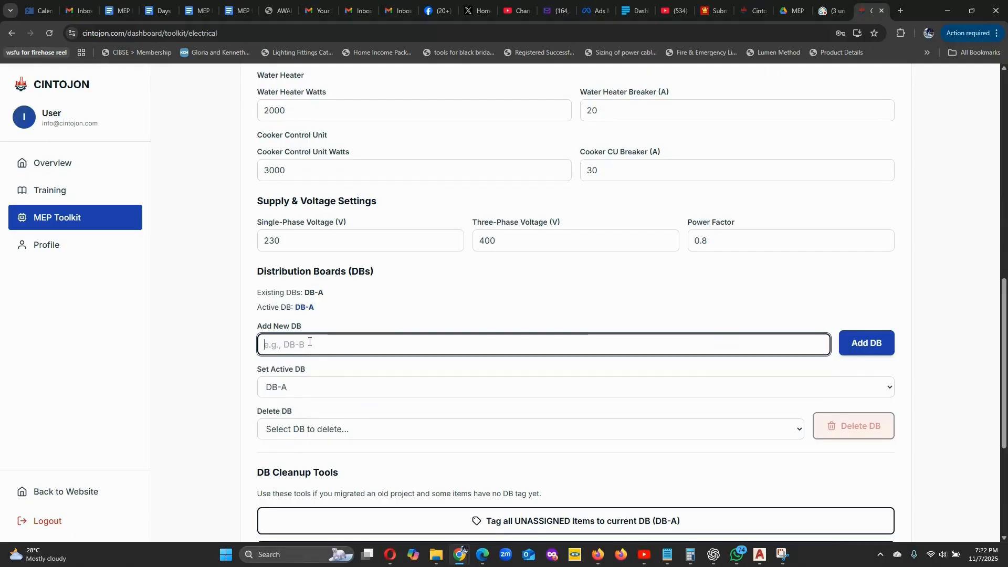
# - Review which distribution boards can be set active or selected for deletion, leaving no board chosen for deletion
pyautogui.scroll(-2, 310, 342)
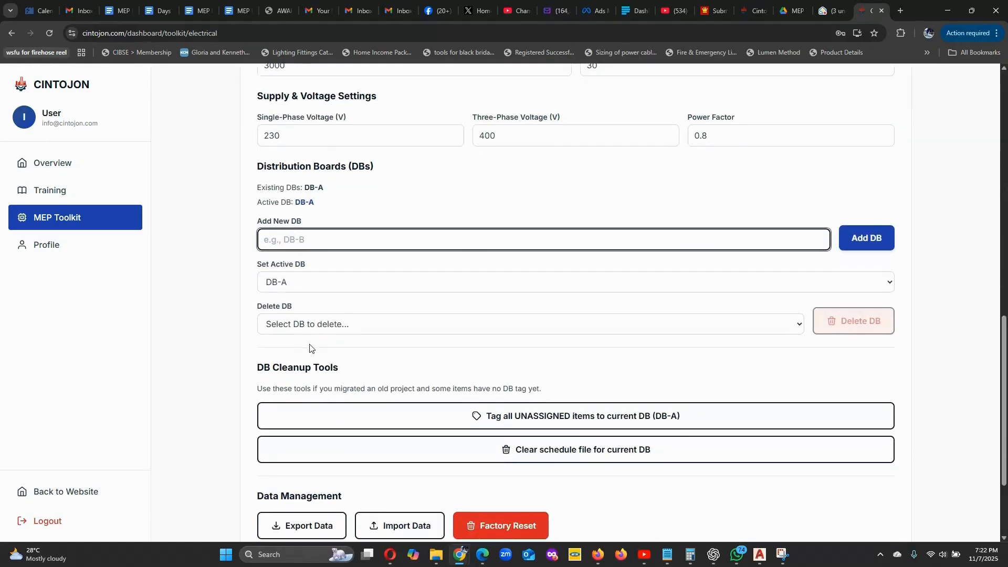
pyautogui.click(292, 322)
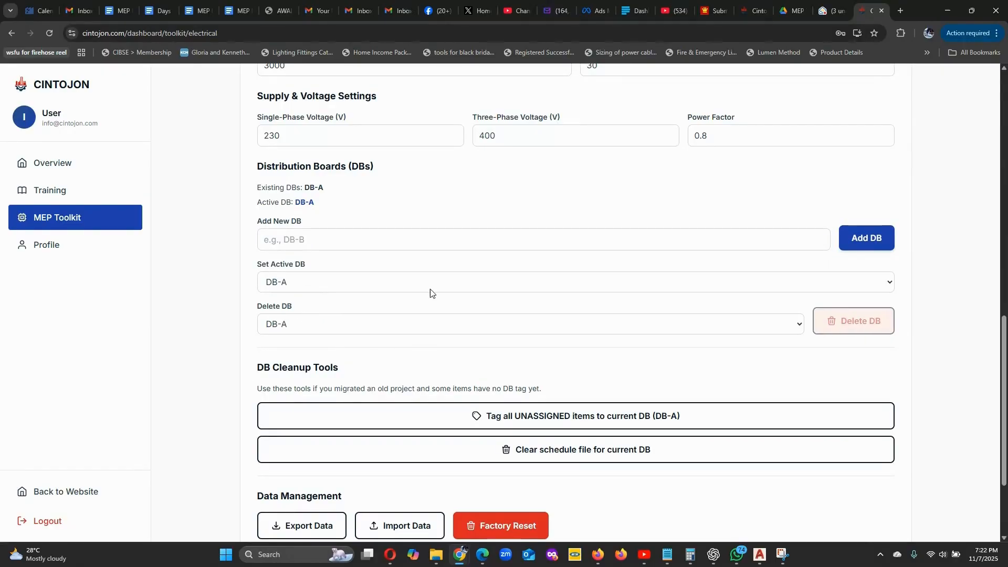
pyautogui.click(886, 282)
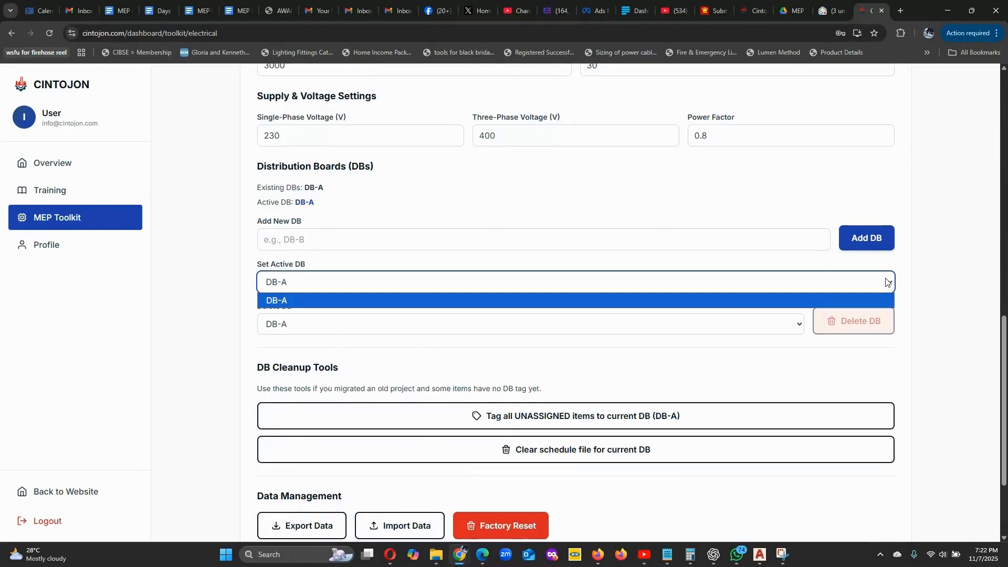
pyautogui.click(279, 299)
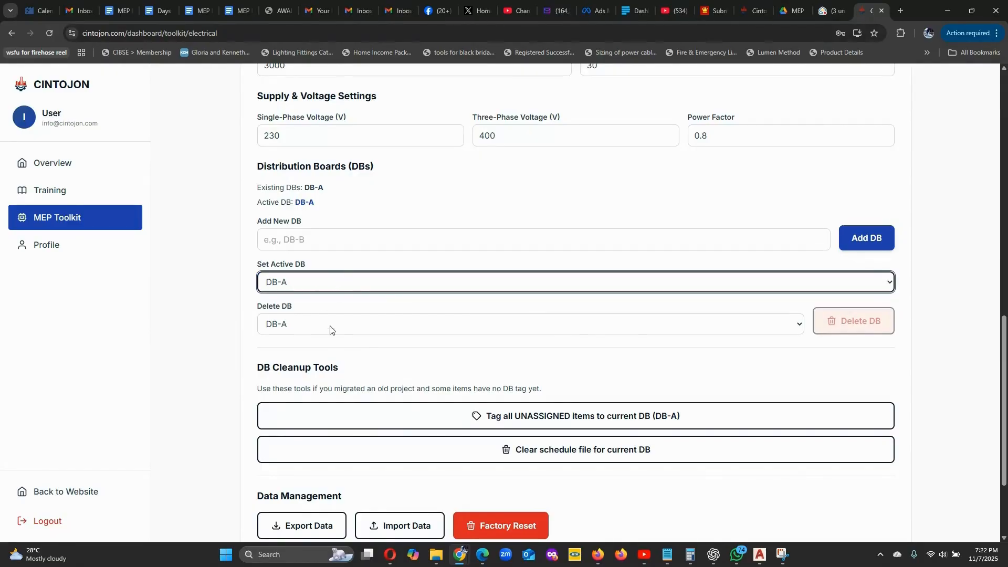
pyautogui.click(799, 326)
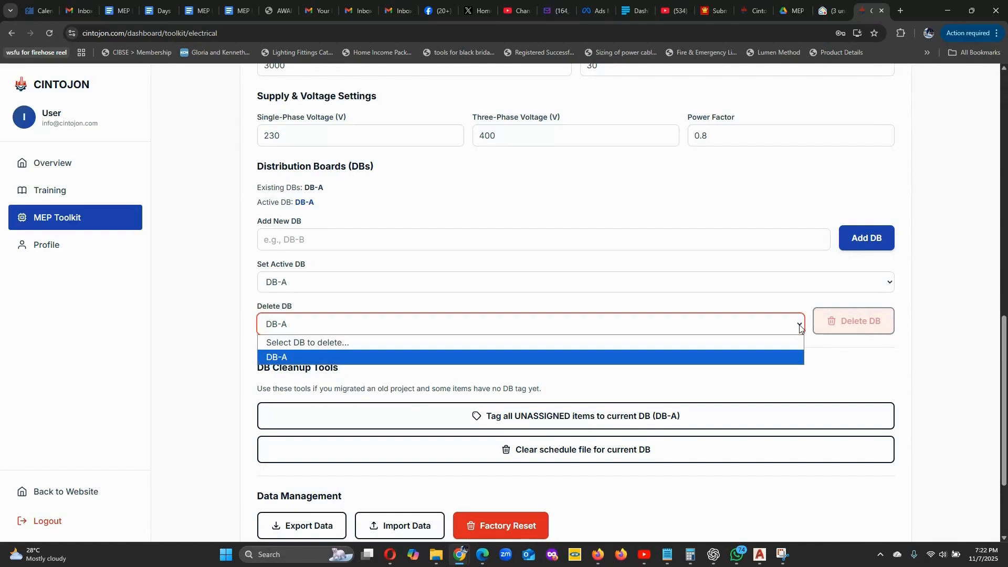
pyautogui.click(799, 342)
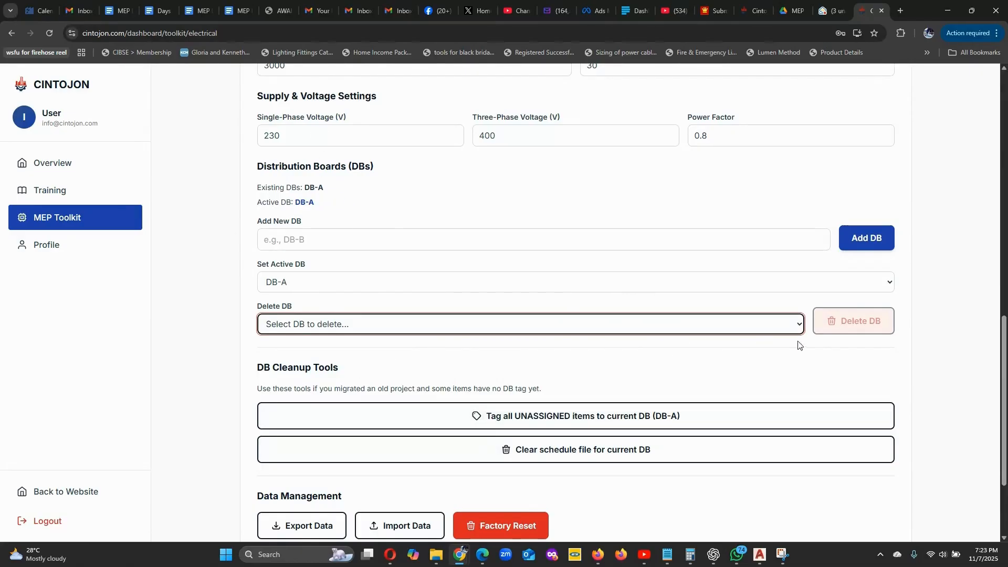
pyautogui.click(798, 325)
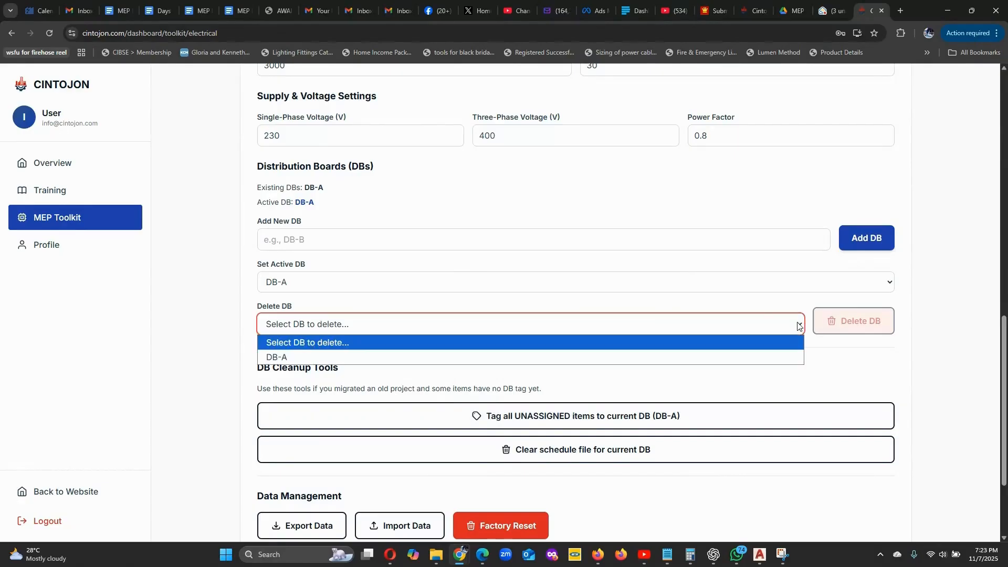
pyautogui.click(520, 371)
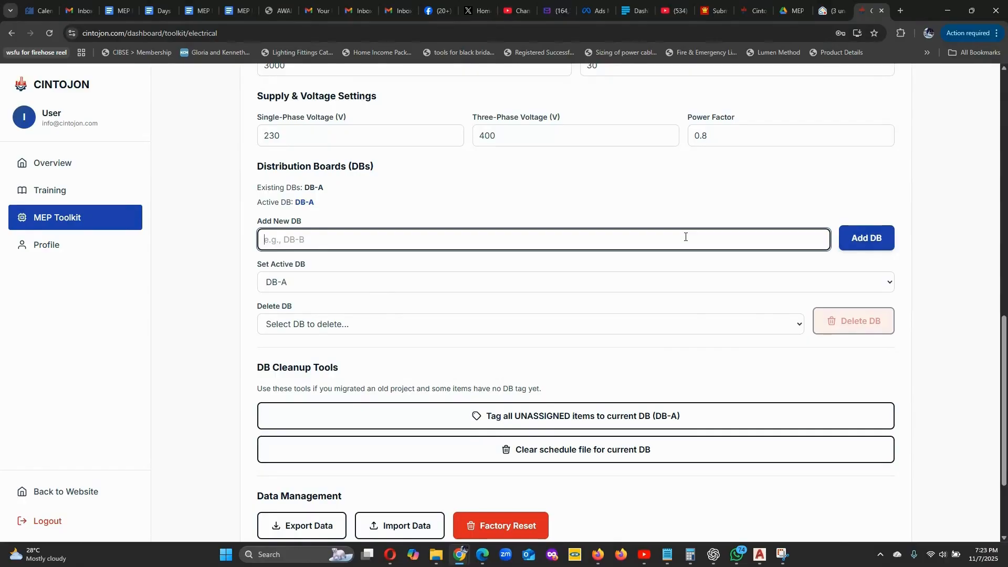
# - Add a new distribution board named DB-BC and dismiss the confirmation
pyautogui.write('DB-BC')
pyautogui.click(887, 239)
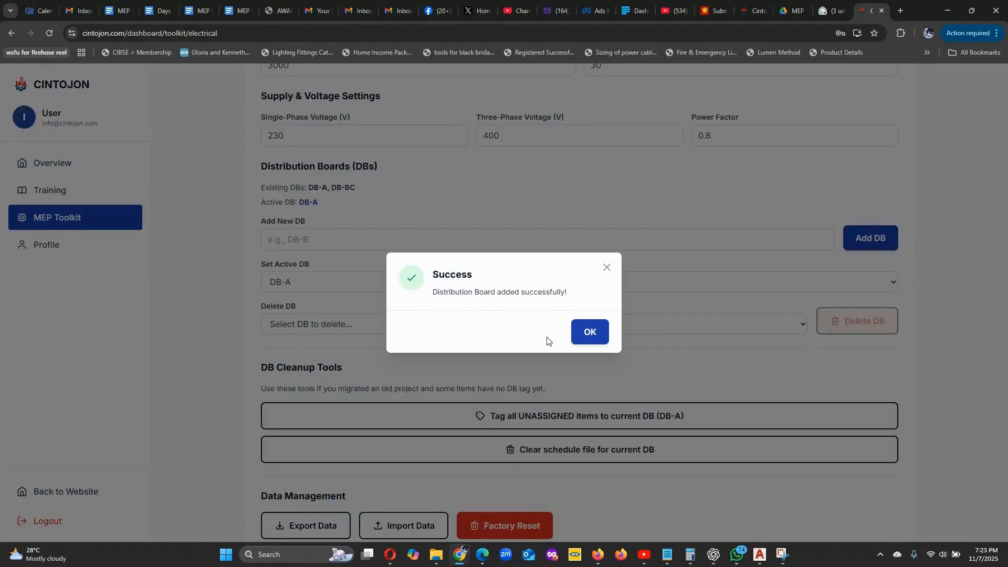
pyautogui.click(597, 344)
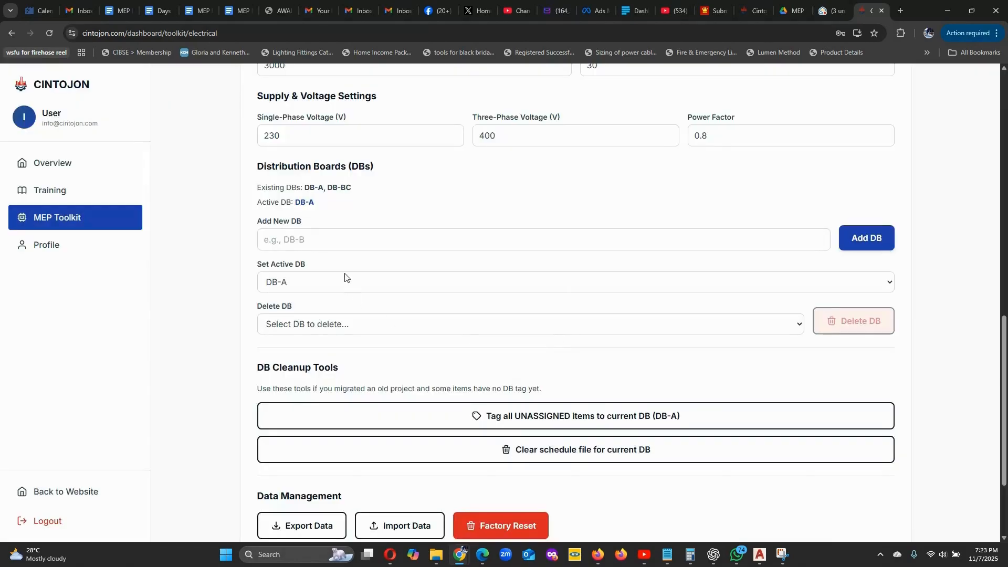
# - Add another distribution board named DB-E and dismiss the confirmation
pyautogui.click(347, 240)
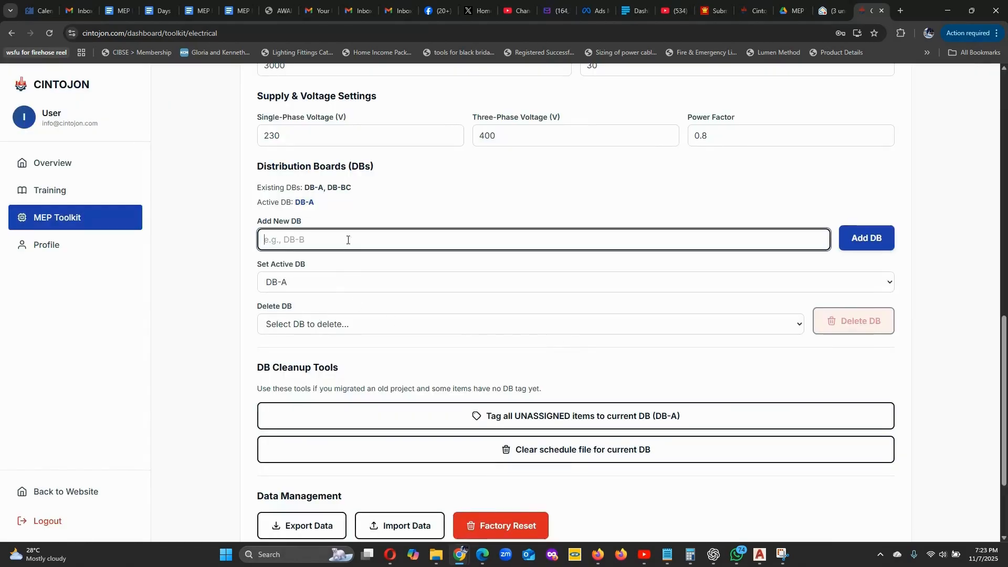
pyautogui.write('DB-E')
pyautogui.click(868, 247)
pyautogui.click(589, 336)
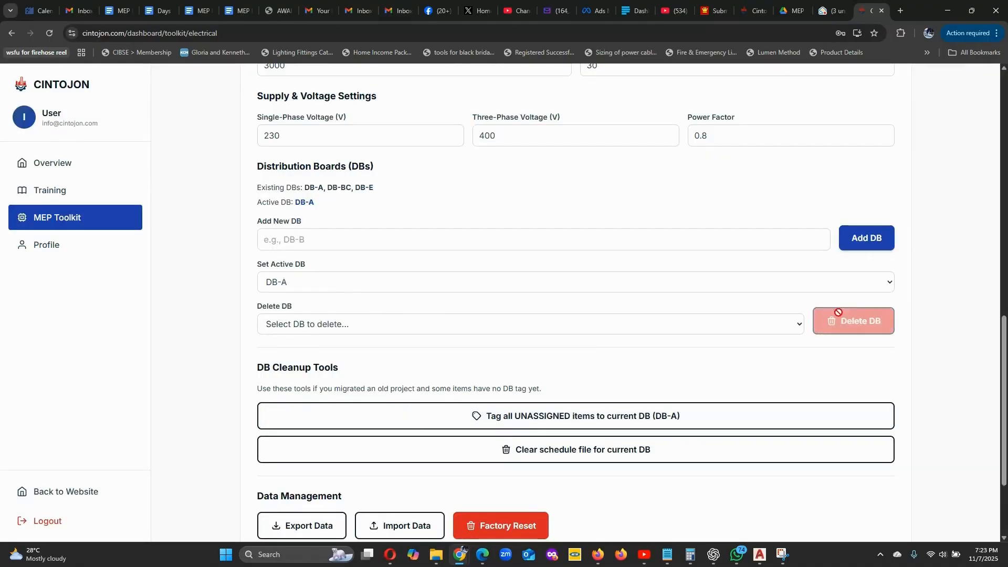
# - Set DB-BC as the active distribution board and check the circuit suffix in the labeling scheme
pyautogui.click(886, 286)
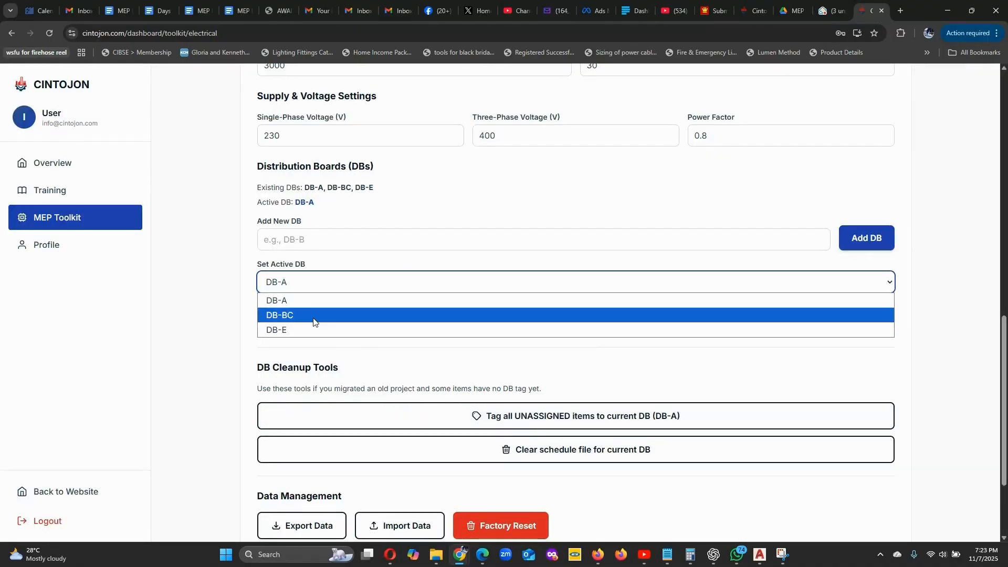
pyautogui.click(315, 316)
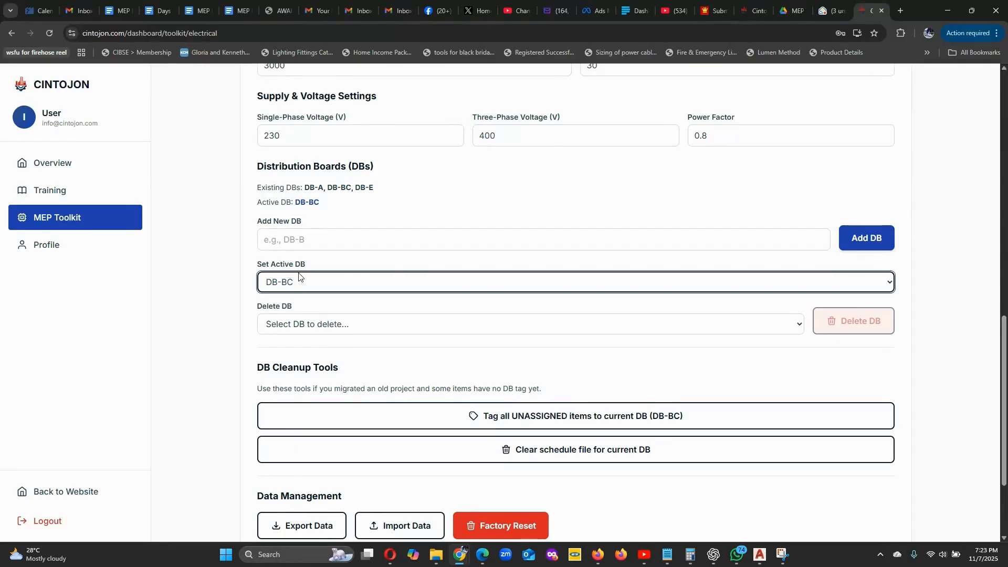
pyautogui.click(928, 275)
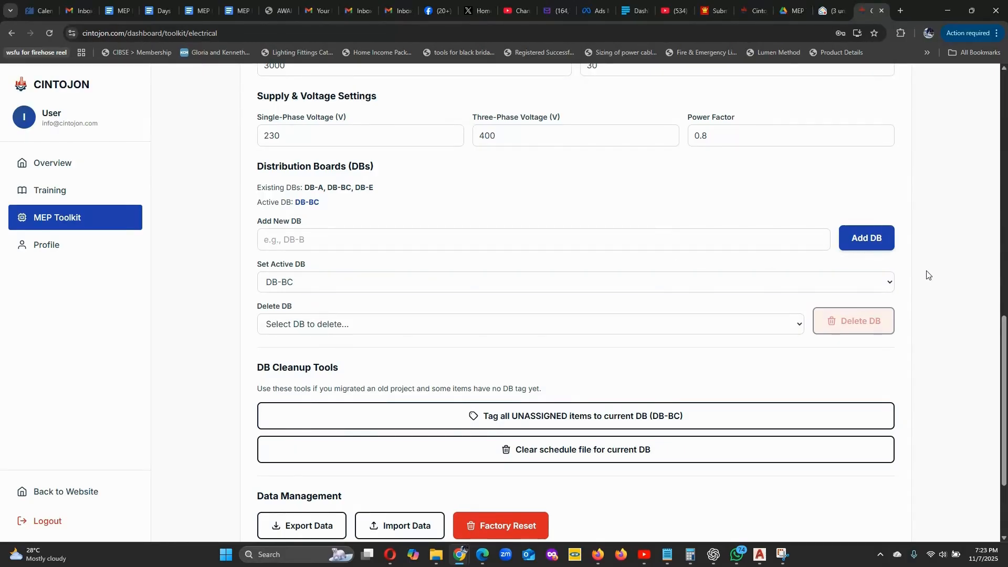
pyautogui.scroll(13, 883, 242)
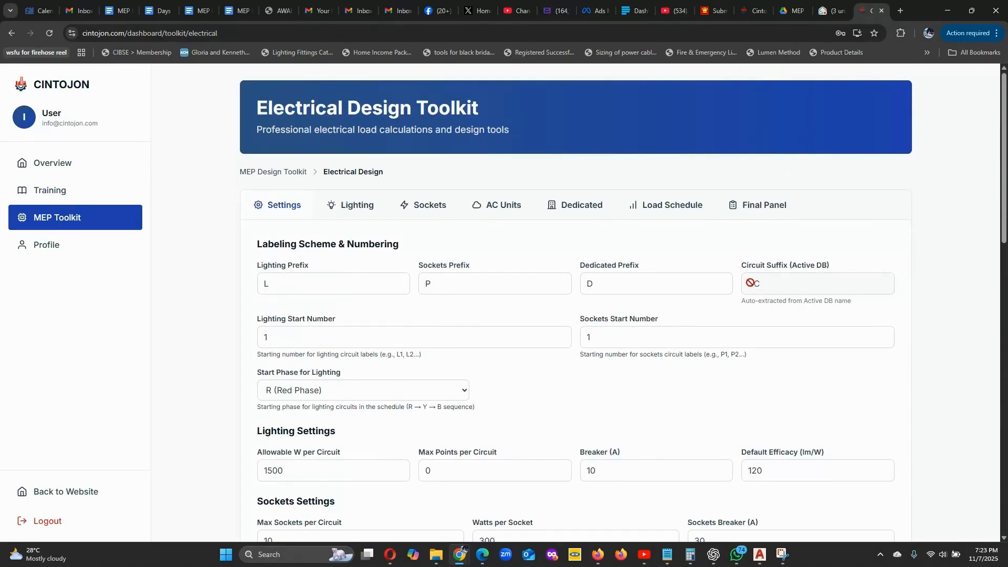
pyautogui.scroll(-3, 751, 283)
pyautogui.scroll(-7, 751, 285)
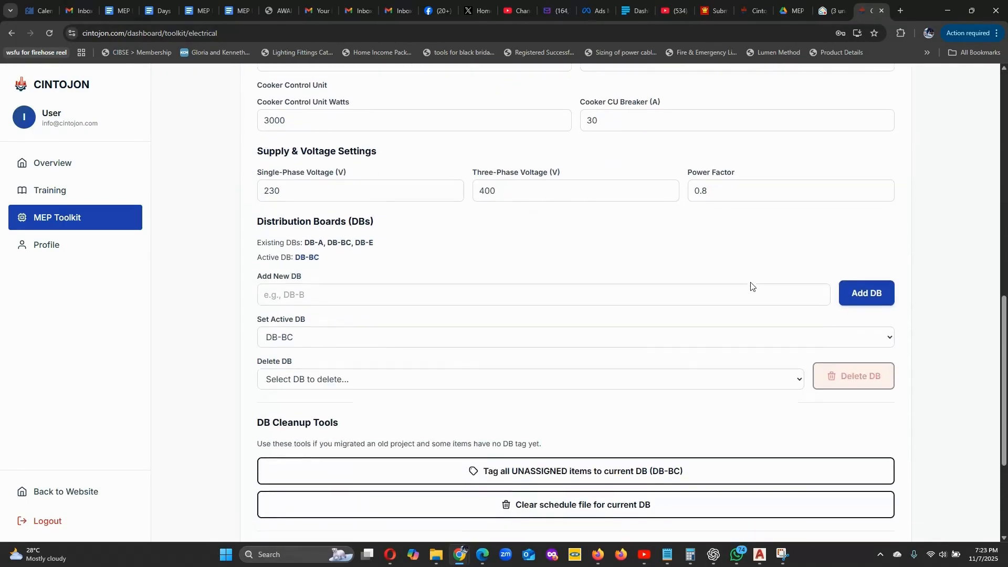
# - Switch the active distribution board to DB-E and check the circuit suffix in the labeling scheme
pyautogui.click(746, 333)
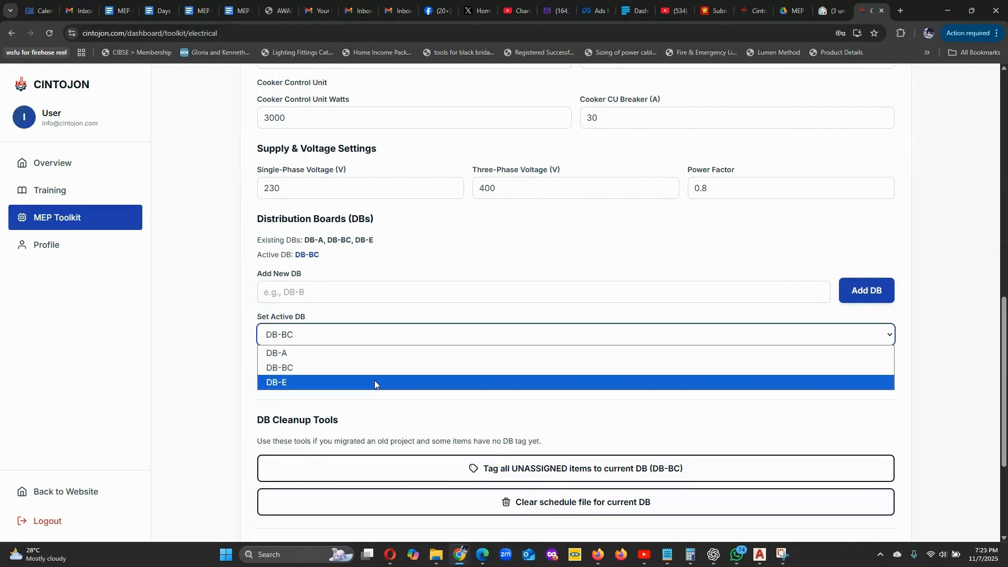
pyautogui.click(375, 381)
pyautogui.click(927, 260)
pyautogui.scroll(15, 932, 254)
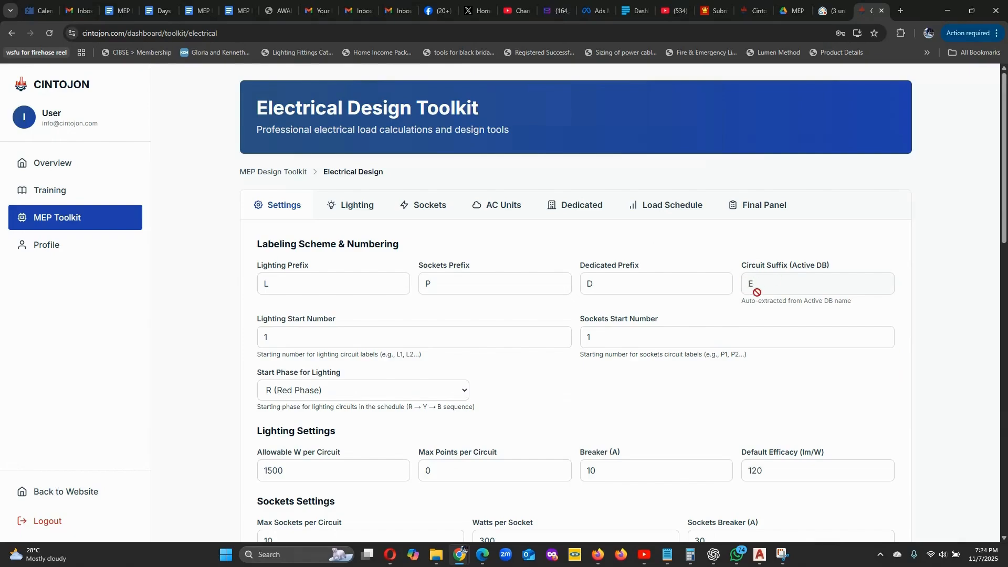
pyautogui.scroll(-1, 759, 294)
pyautogui.scroll(-10, 764, 298)
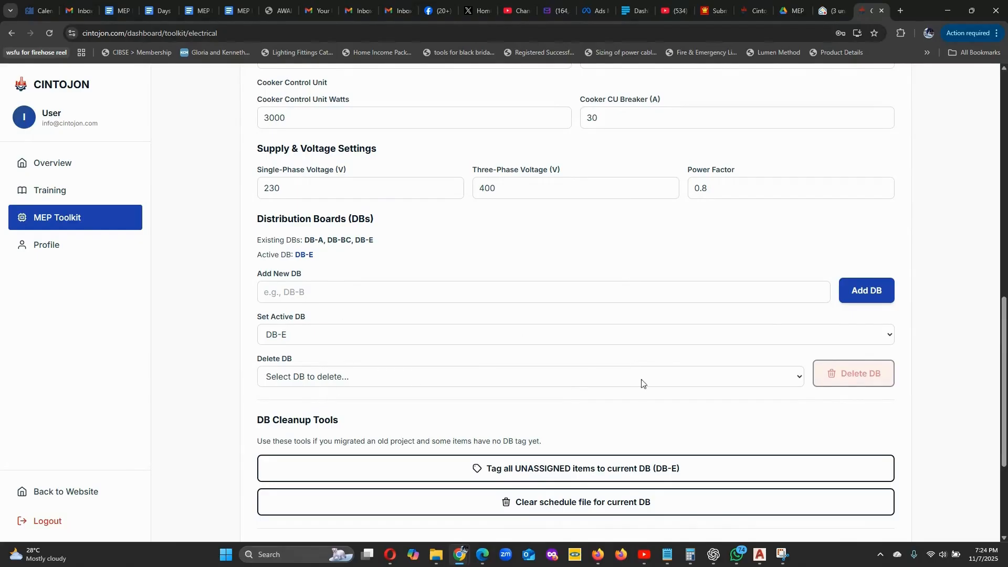
# - Delete the DB-BC distribution board and confirm its removal
pyautogui.click(767, 376)
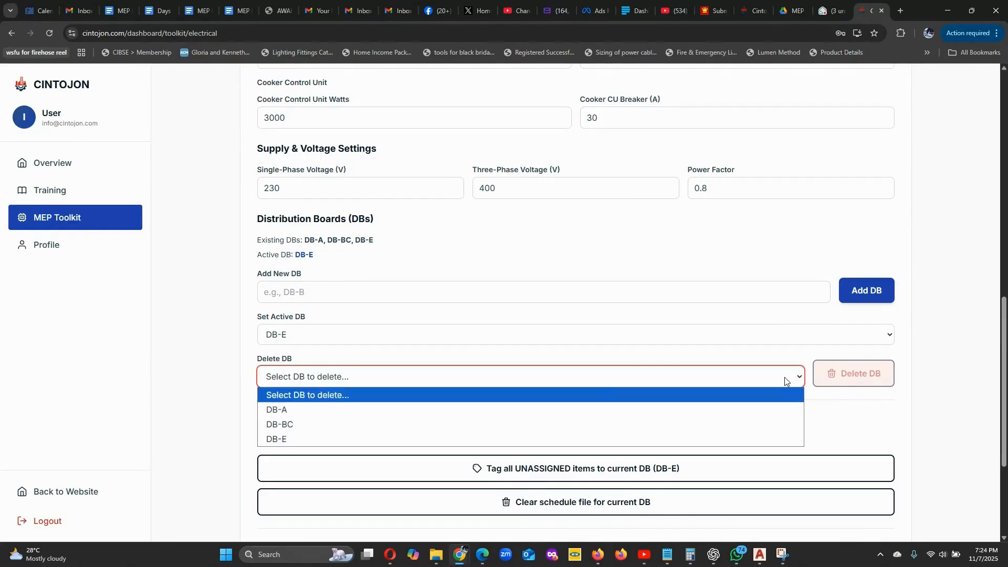
pyautogui.click(439, 428)
pyautogui.click(856, 374)
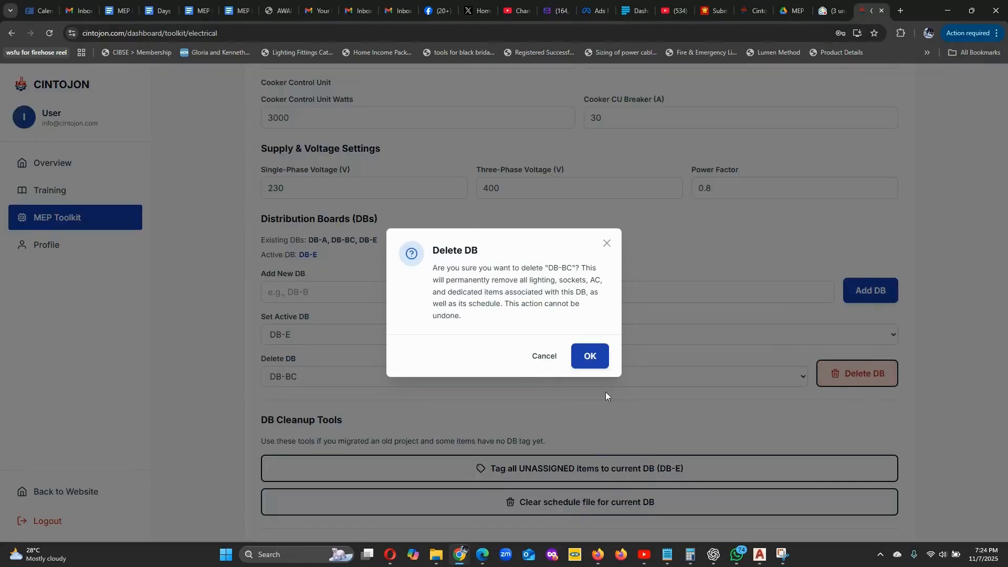
pyautogui.click(592, 359)
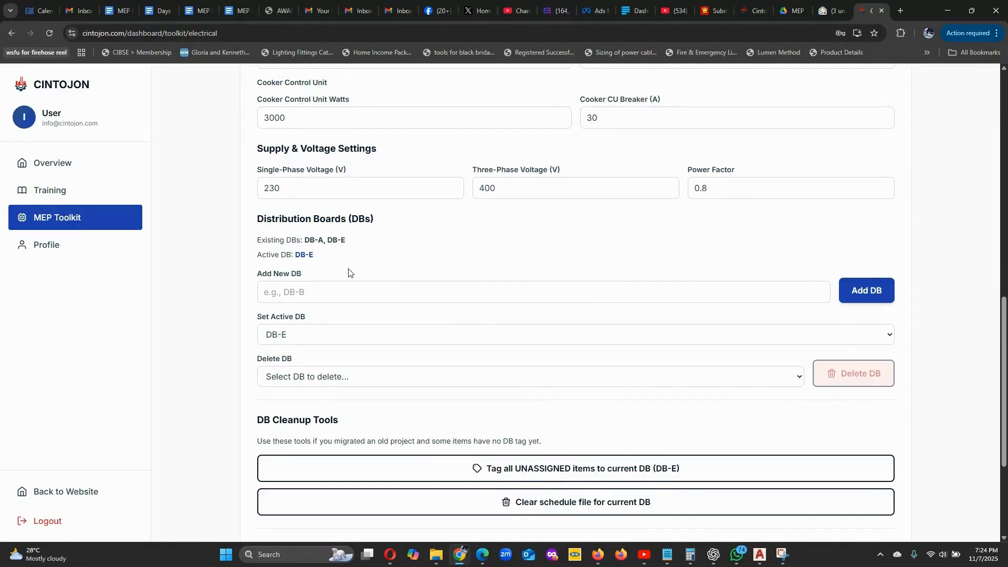
# - Delete the DB-E distribution board and confirm its removal
pyautogui.click(782, 379)
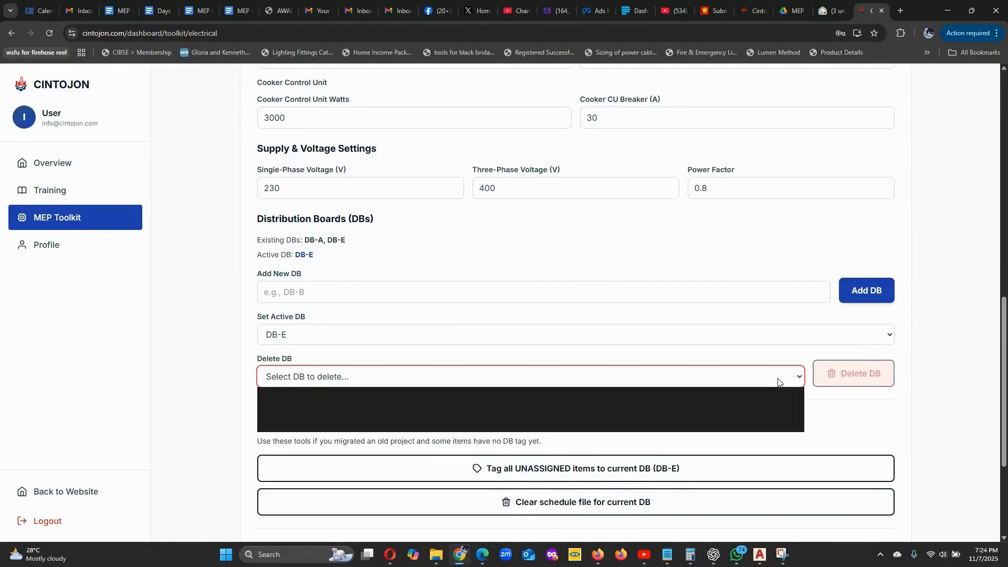
pyautogui.click(413, 425)
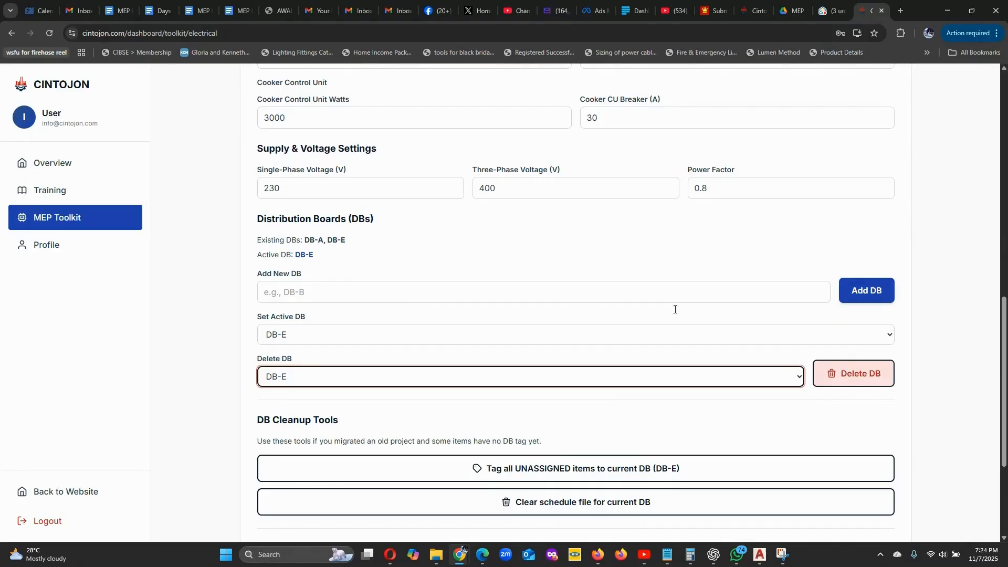
pyautogui.click(832, 381)
pyautogui.click(589, 349)
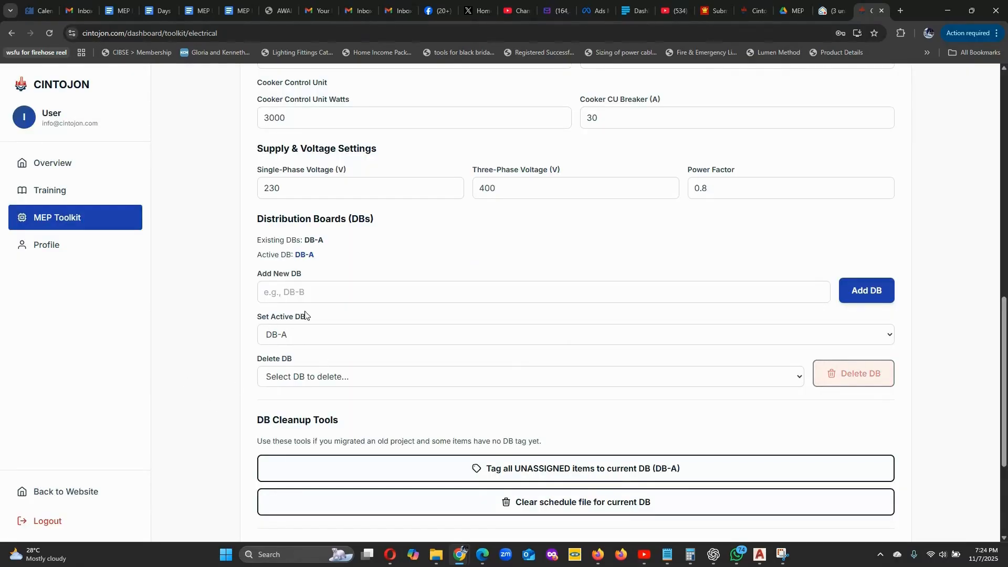
pyautogui.click(326, 337)
pyautogui.click(326, 337)
pyautogui.click(302, 338)
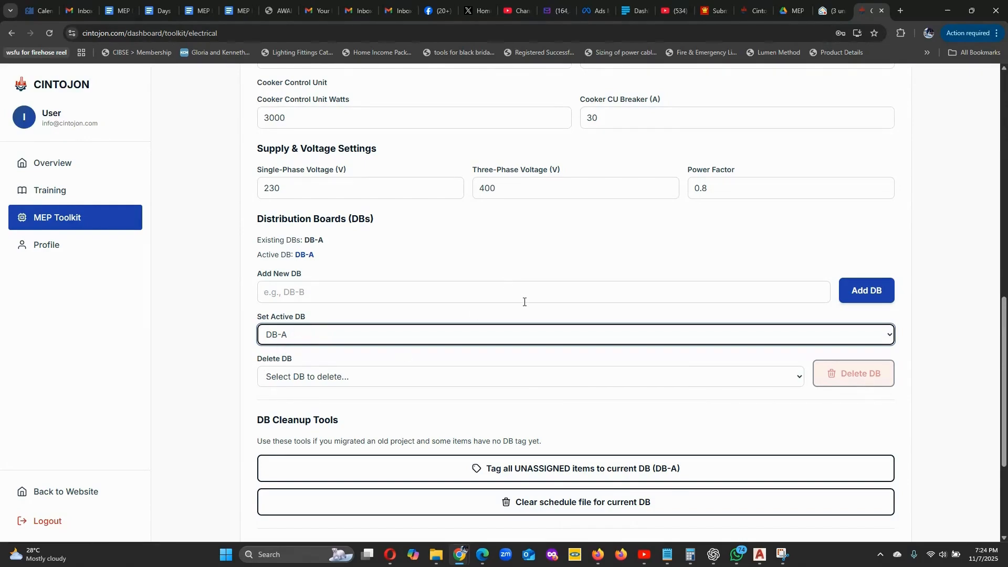
pyautogui.scroll(-1, 514, 352)
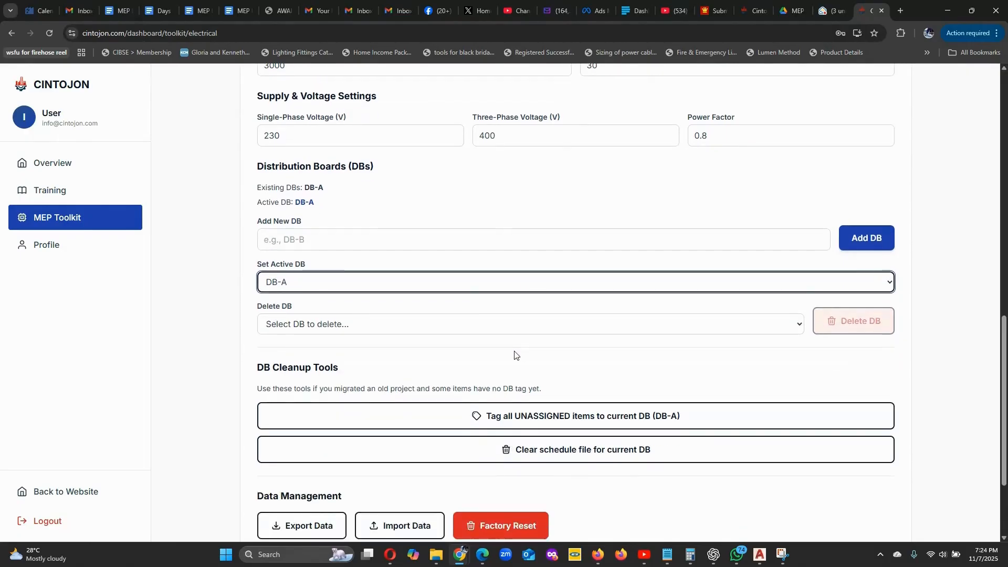
pyautogui.scroll(1, 515, 349)
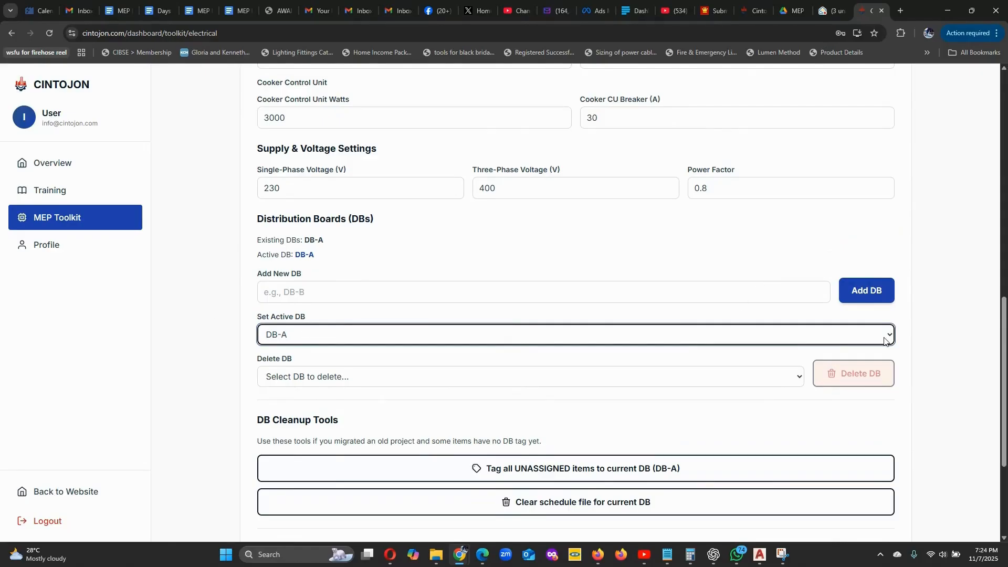
# - Add a new distribution board named DB-B and dismiss the confirmation
pyautogui.click(404, 292)
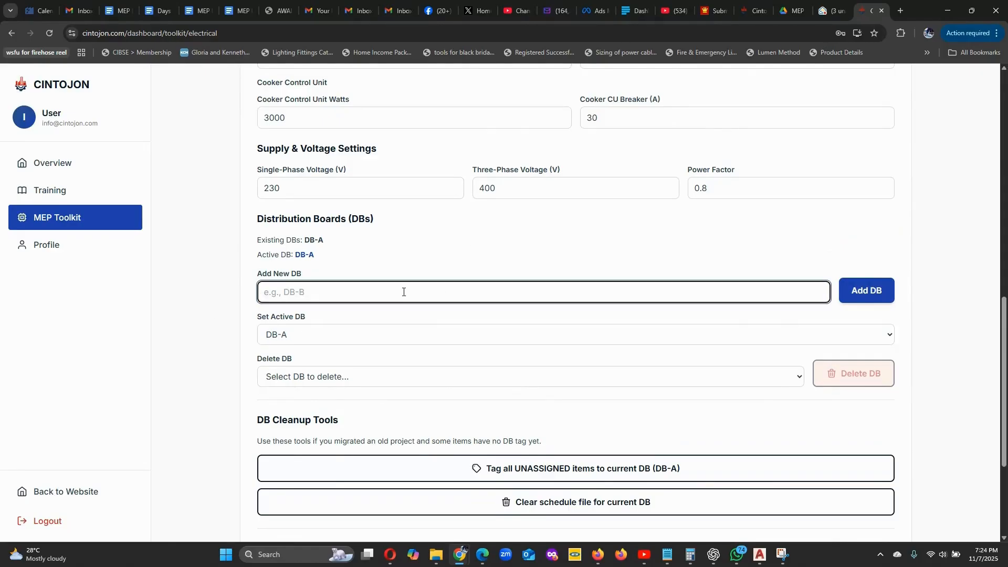
pyautogui.write('DB-B')
pyautogui.click(866, 291)
pyautogui.click(571, 331)
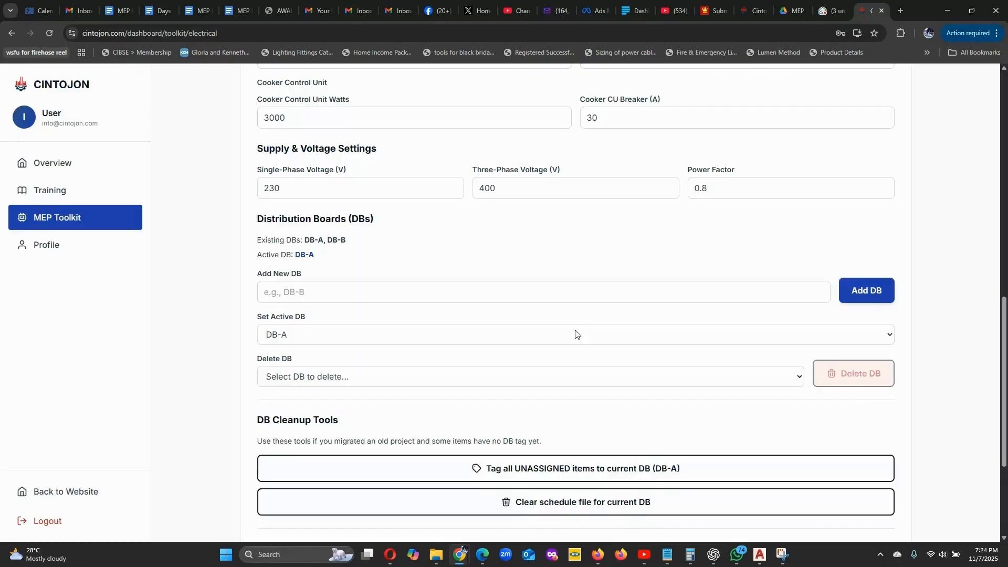
# - Add a further distribution board named DB-C and dismiss the confirmation
pyautogui.click(505, 295)
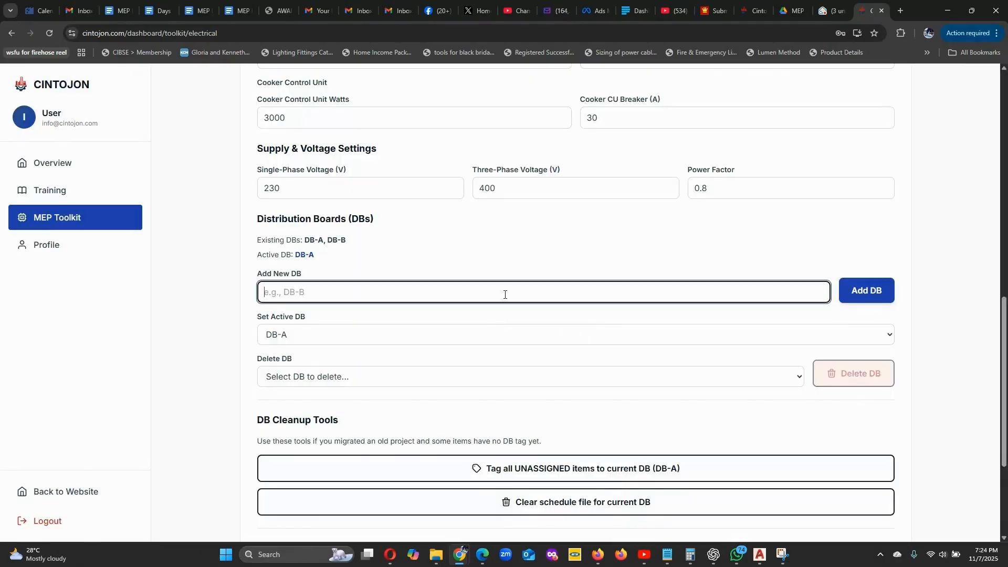
pyautogui.write('D')
pyautogui.write('B-C')
pyautogui.click(867, 290)
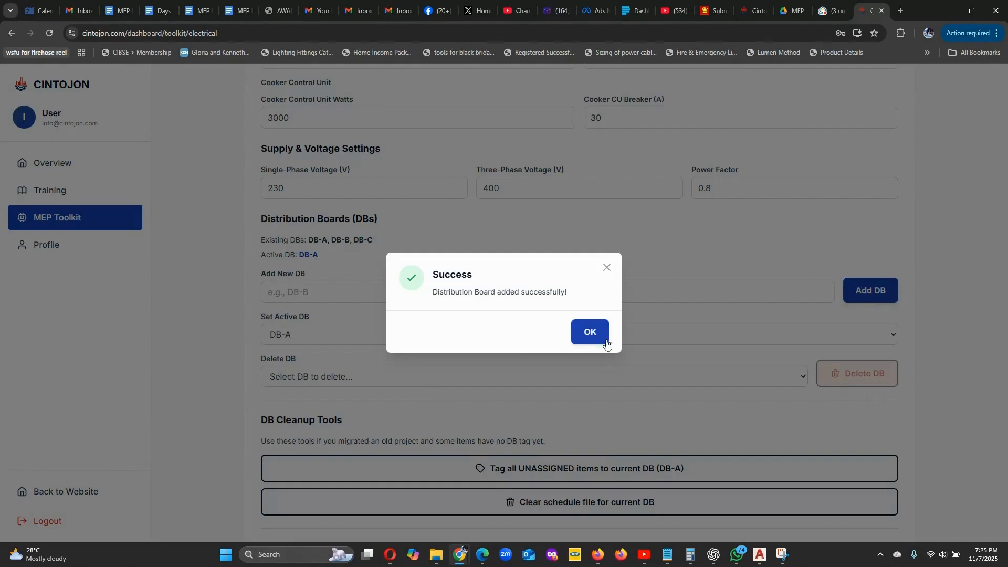
pyautogui.click(606, 343)
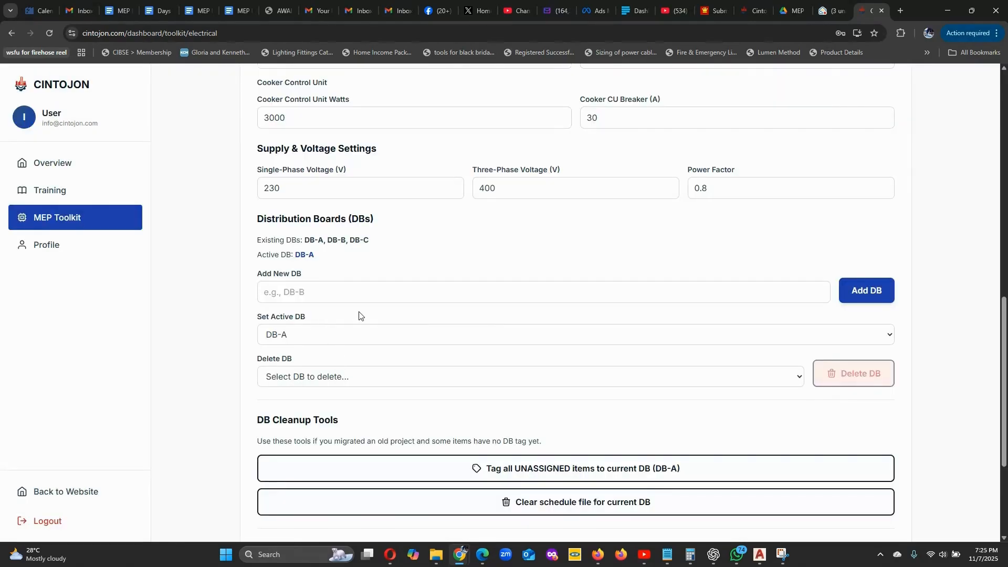
pyautogui.click(339, 288)
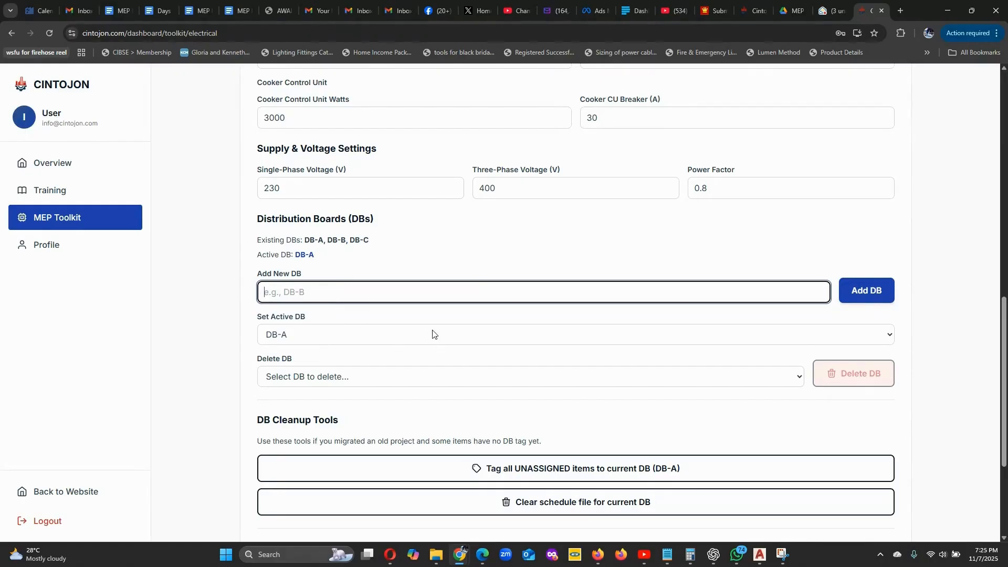
# - Add a new distribution board named DB-D and dismiss the confirmation
pyautogui.write('DB-D')
pyautogui.click(871, 293)
pyautogui.click(600, 329)
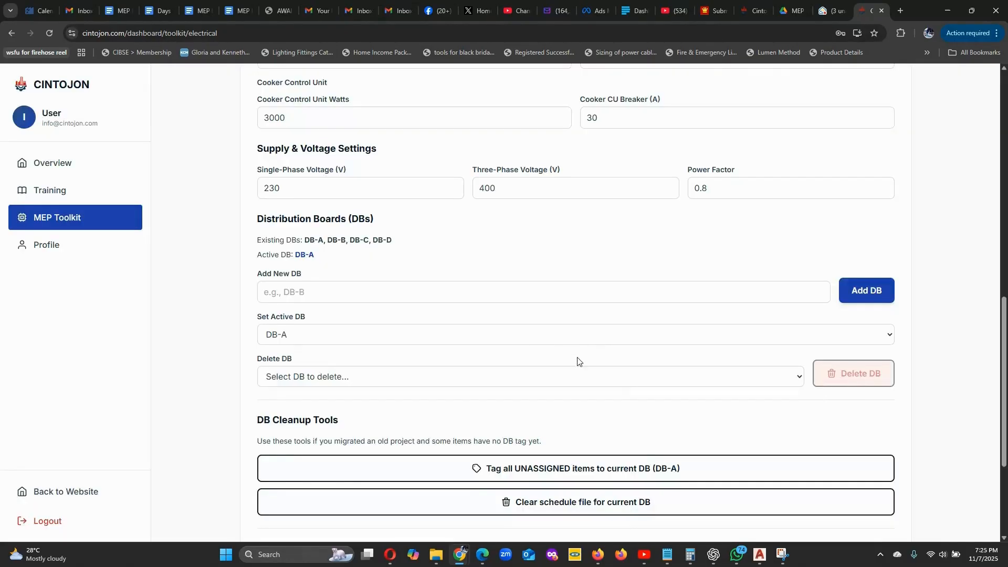
# - Set the active distribution board to DB-B
pyautogui.click(855, 337)
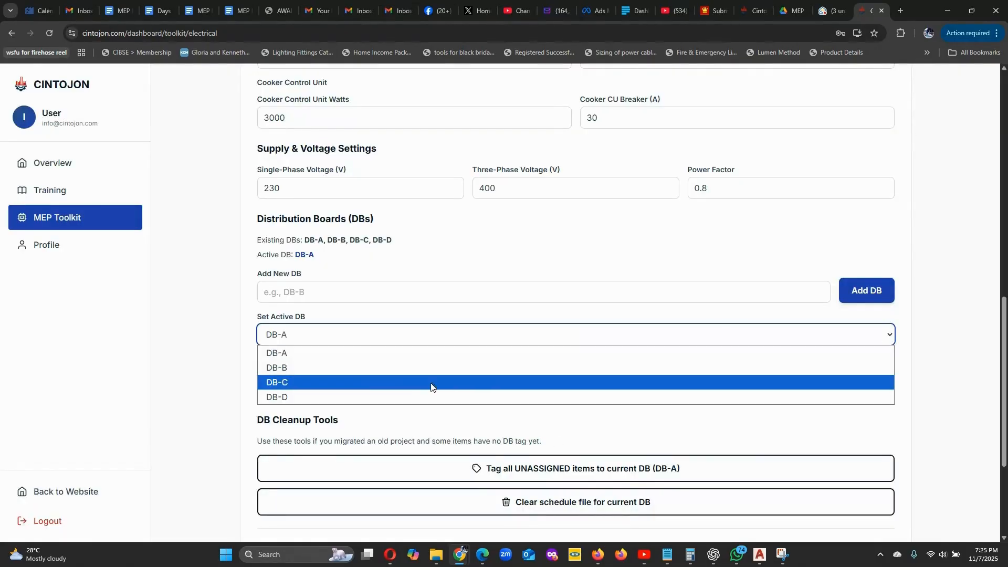
pyautogui.click(224, 342)
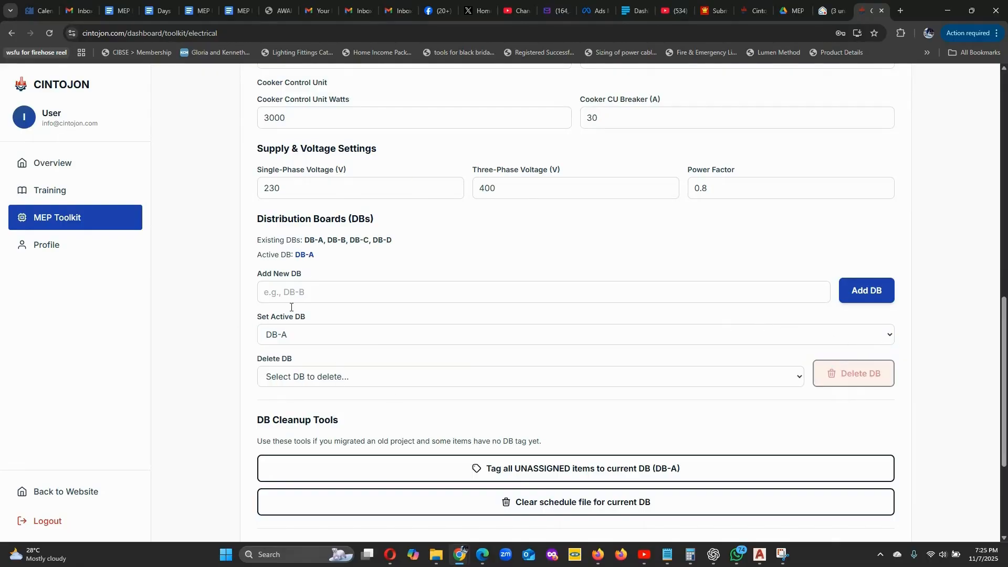
pyautogui.click(887, 338)
pyautogui.click(629, 363)
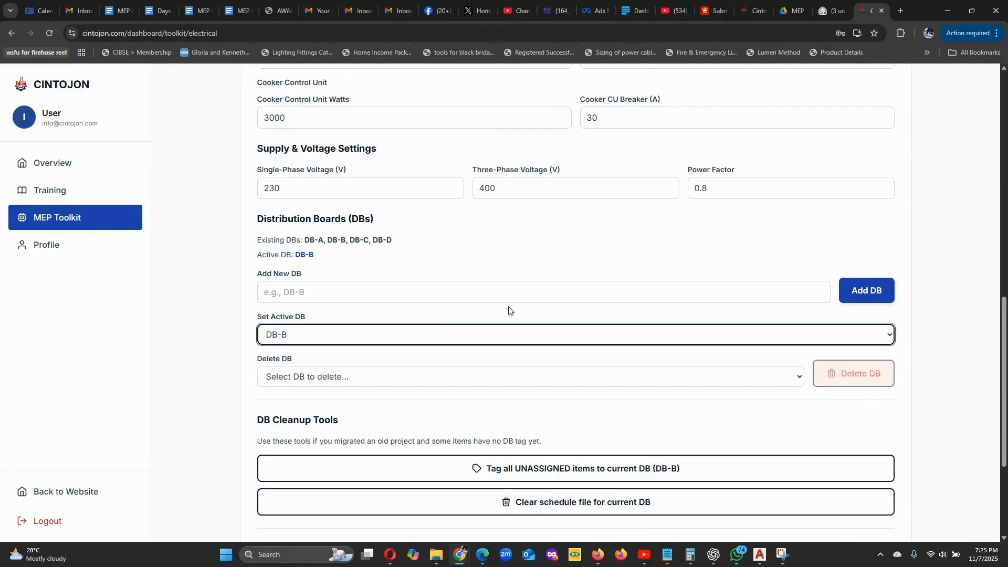
# - Switch the active distribution board back to DB-A
pyautogui.click(884, 333)
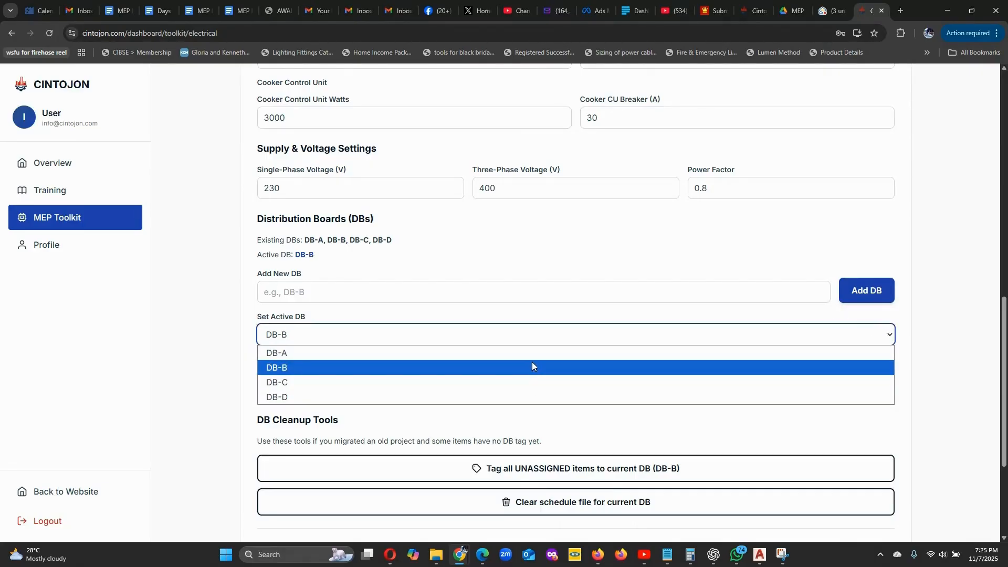
pyautogui.click(520, 353)
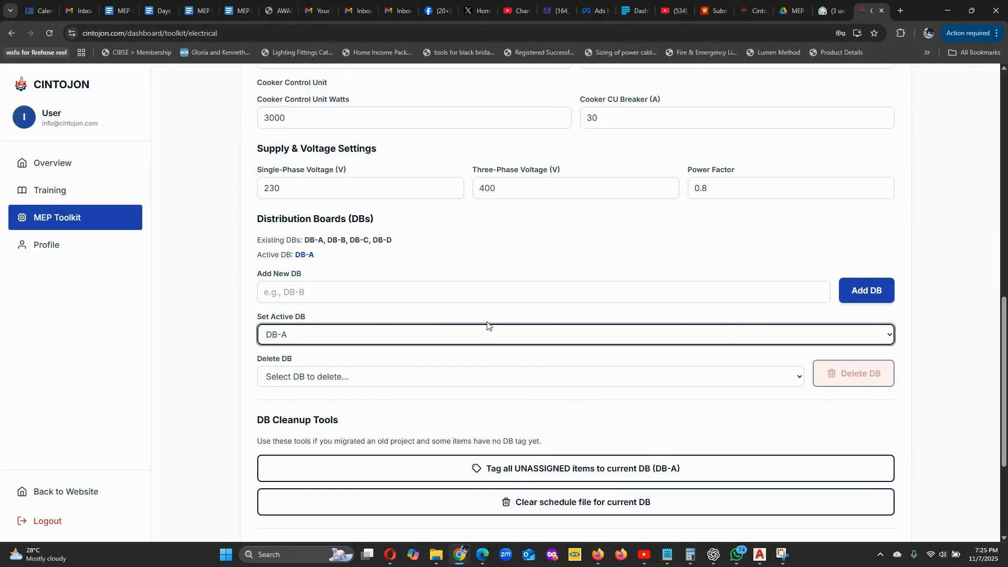
pyautogui.click(217, 288)
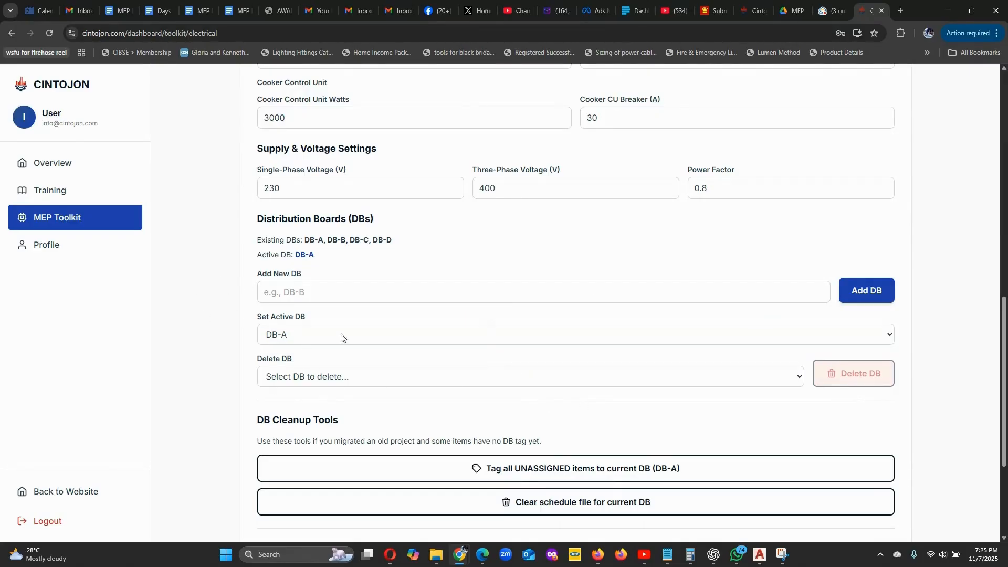
pyautogui.scroll(-3, 342, 336)
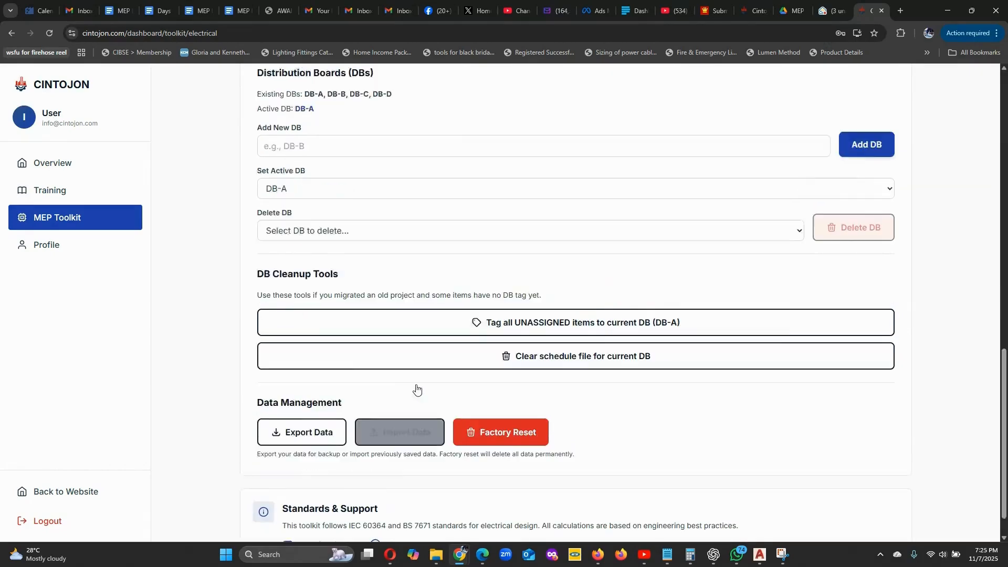
pyautogui.scroll(15, 416, 389)
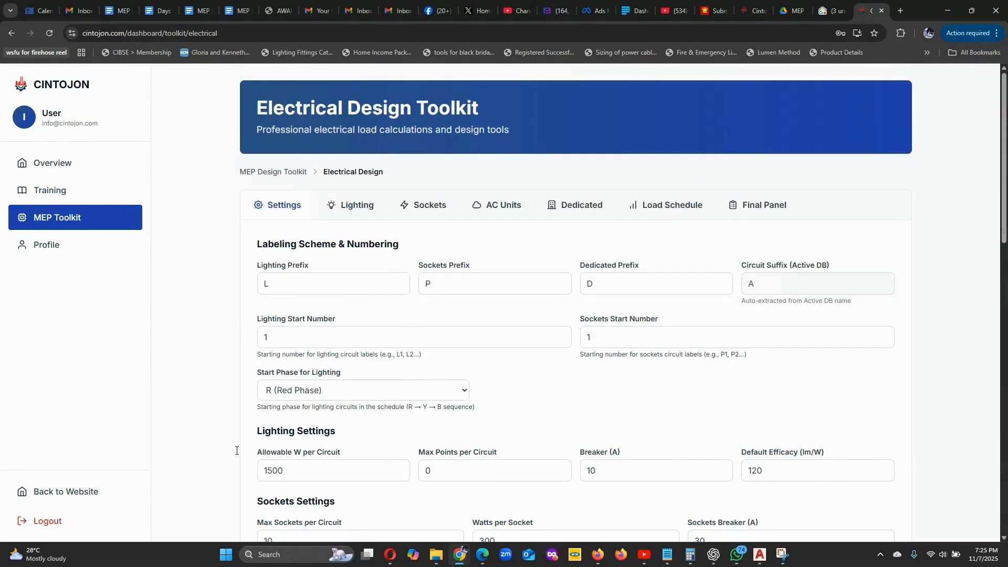
pyautogui.scroll(-10, 363, 337)
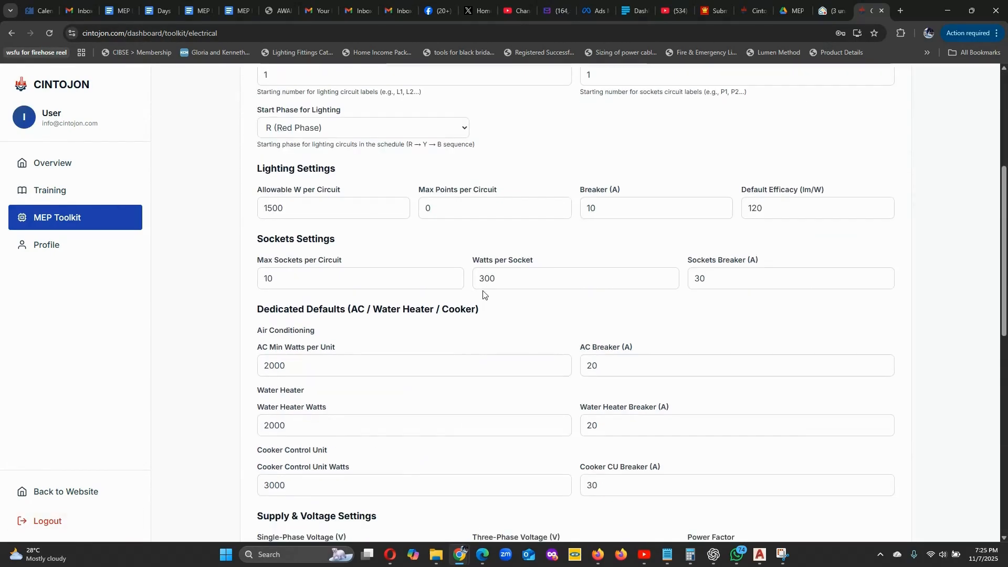
pyautogui.scroll(10, 471, 361)
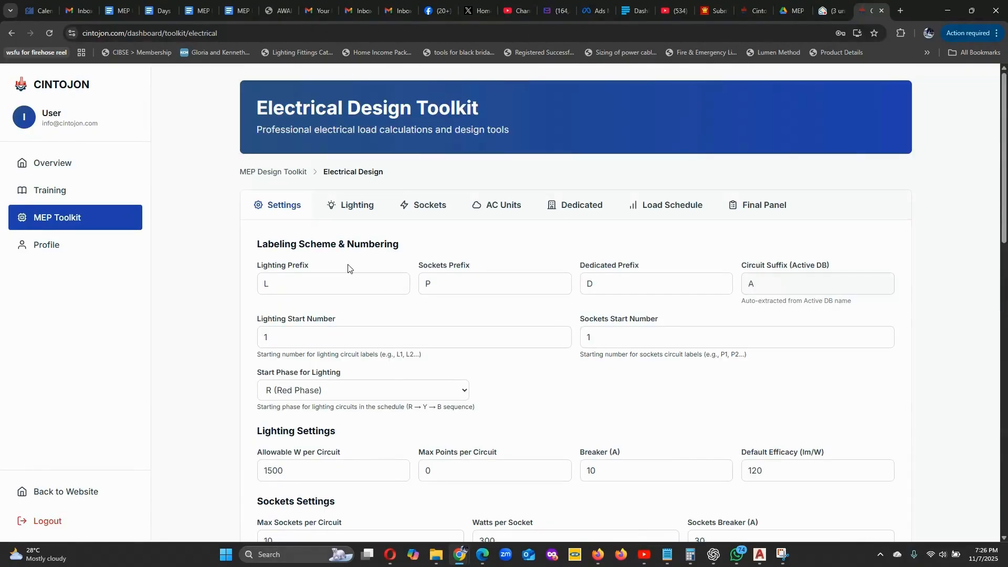